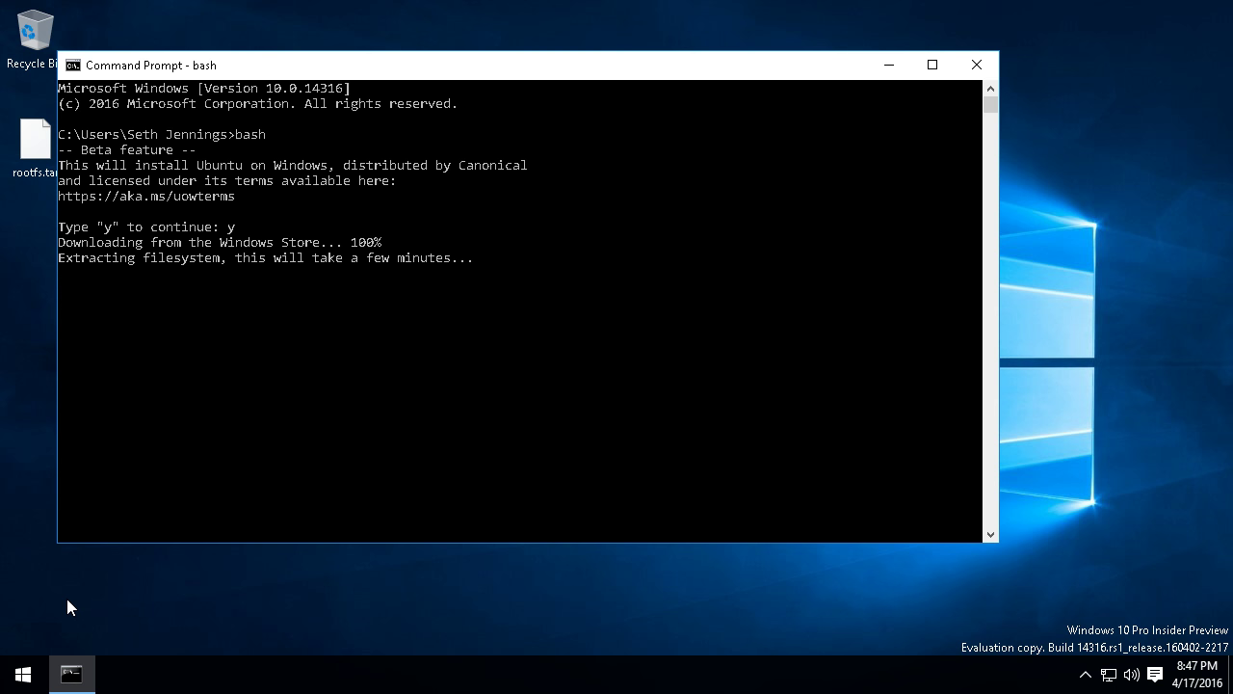
Find ProcessExplorer.zip through system search and run procexp.exe from it without extracting the archive.
key("super")
type("pr")
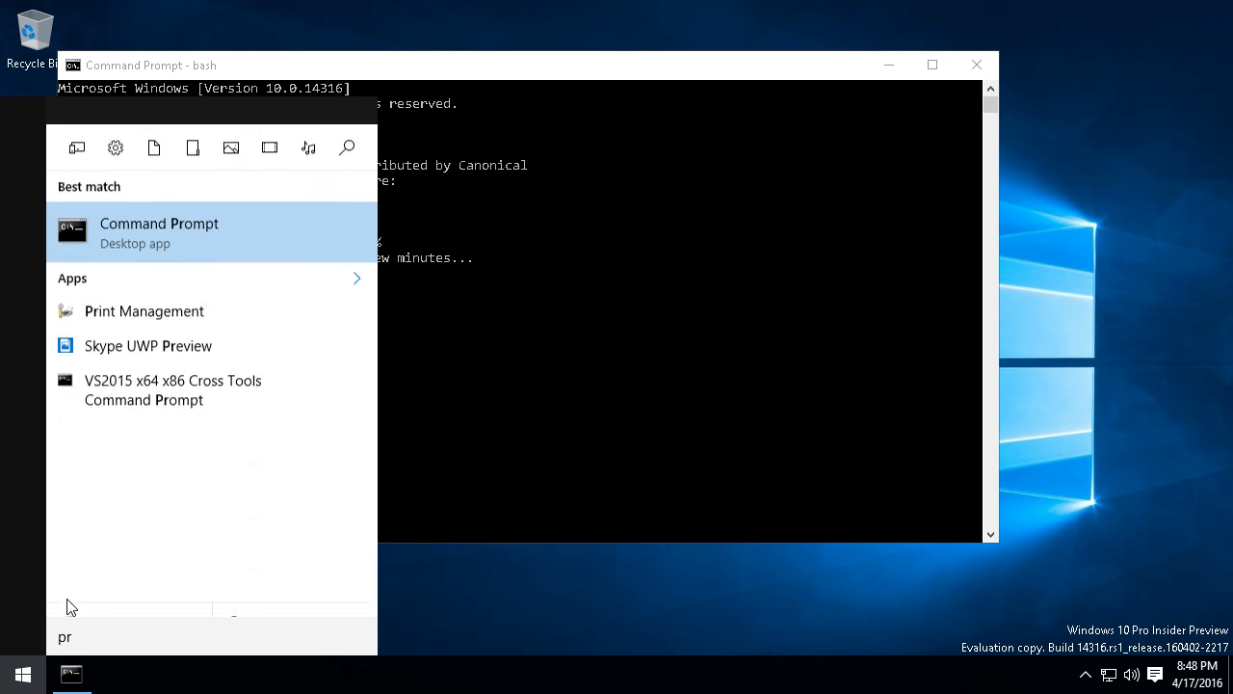
type("oc")
key("BackSpace")
key("BackSpace")
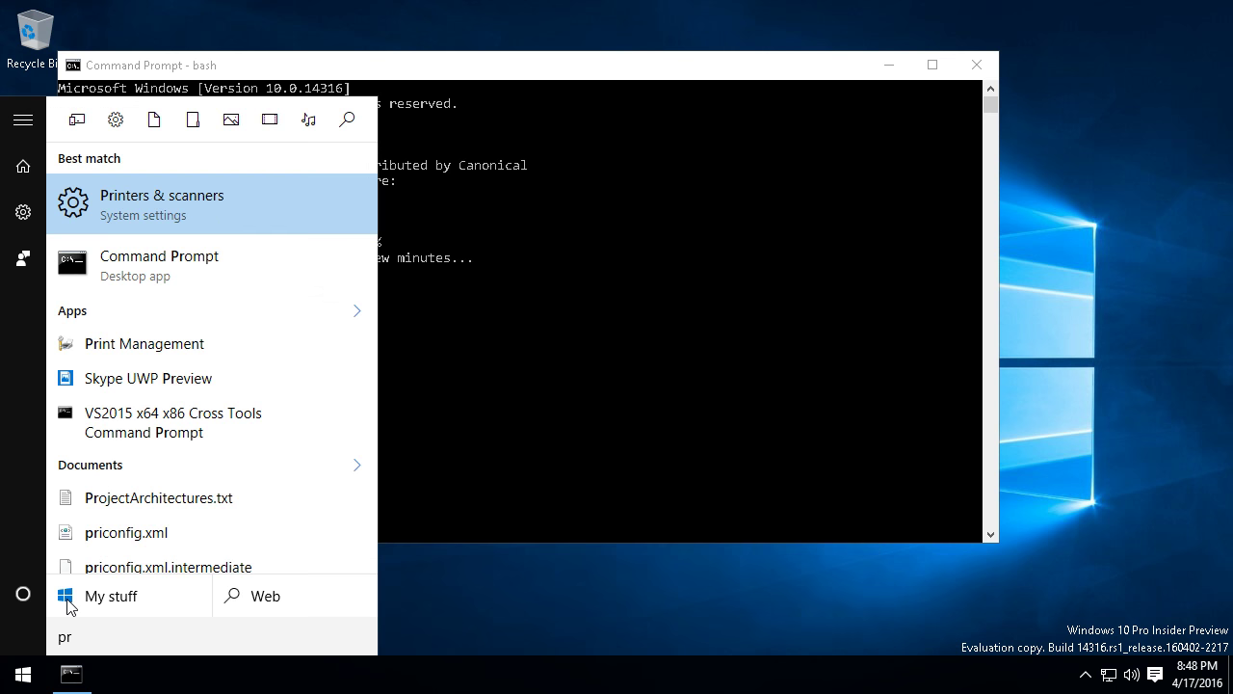
type("occ")
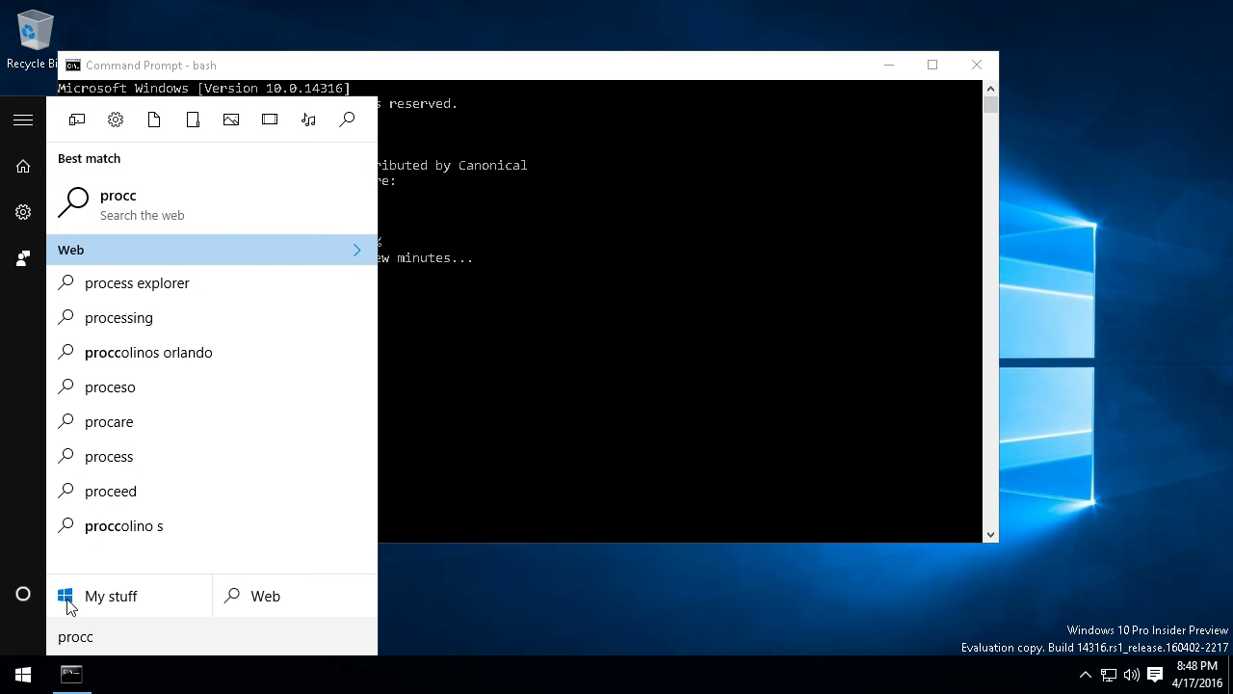
key("BackSpace")
key("Down")
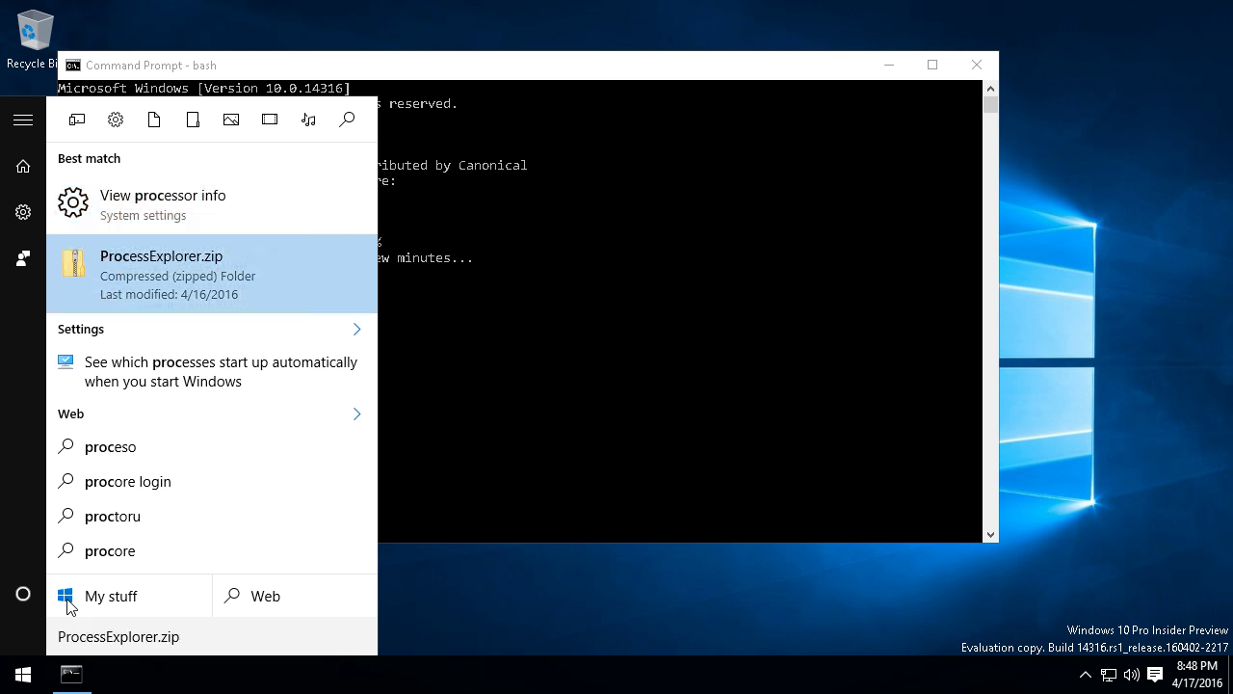
key("Return")
double_click(514, 177)
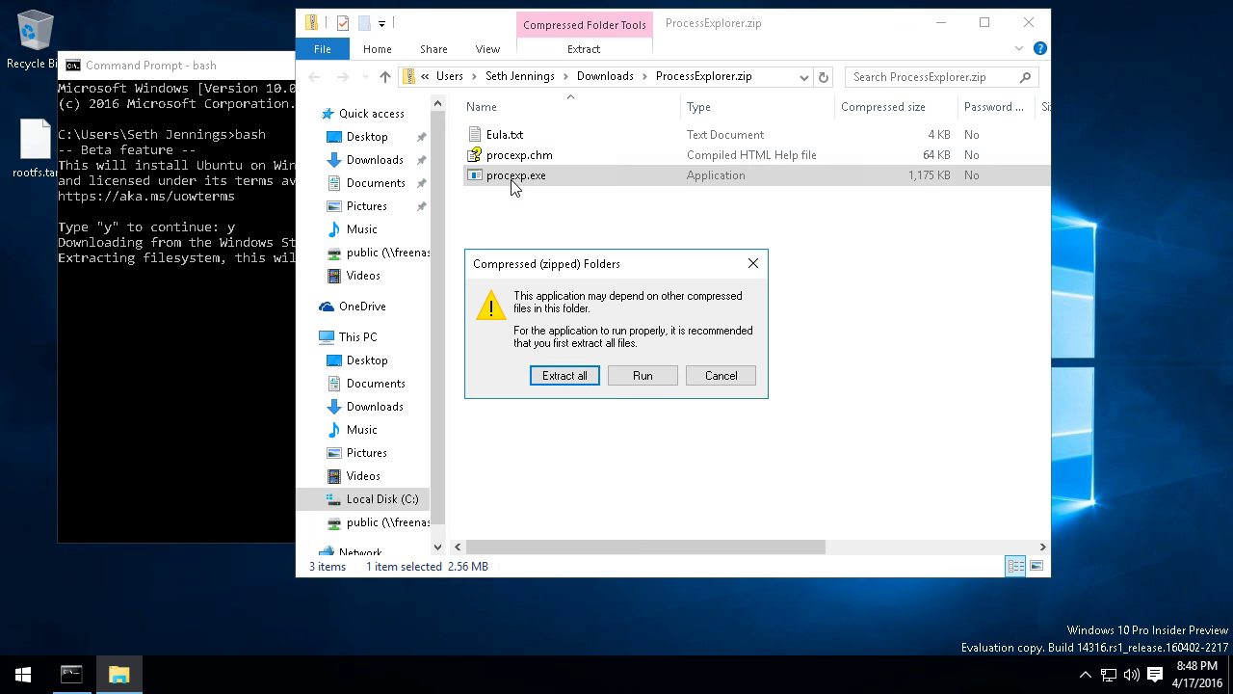
left_click(650, 376)
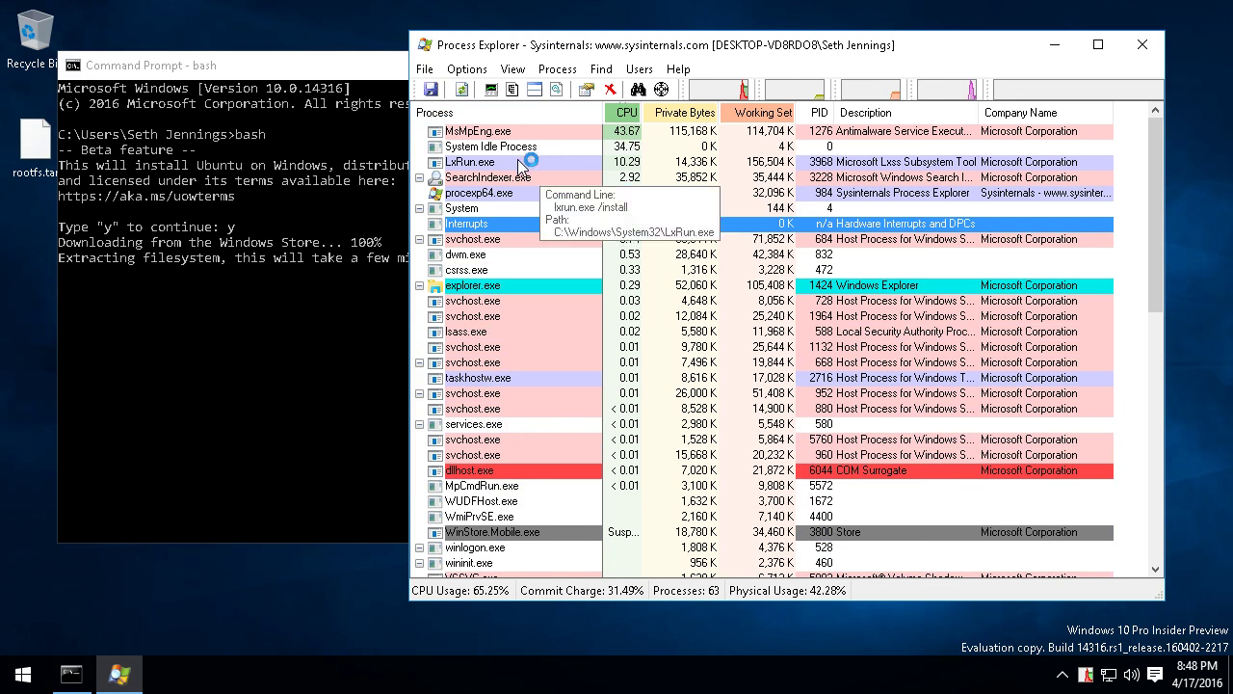
Examine the LxRun.exe process alongside the running bash installation, and close Process Explorer.
left_click(545, 162)
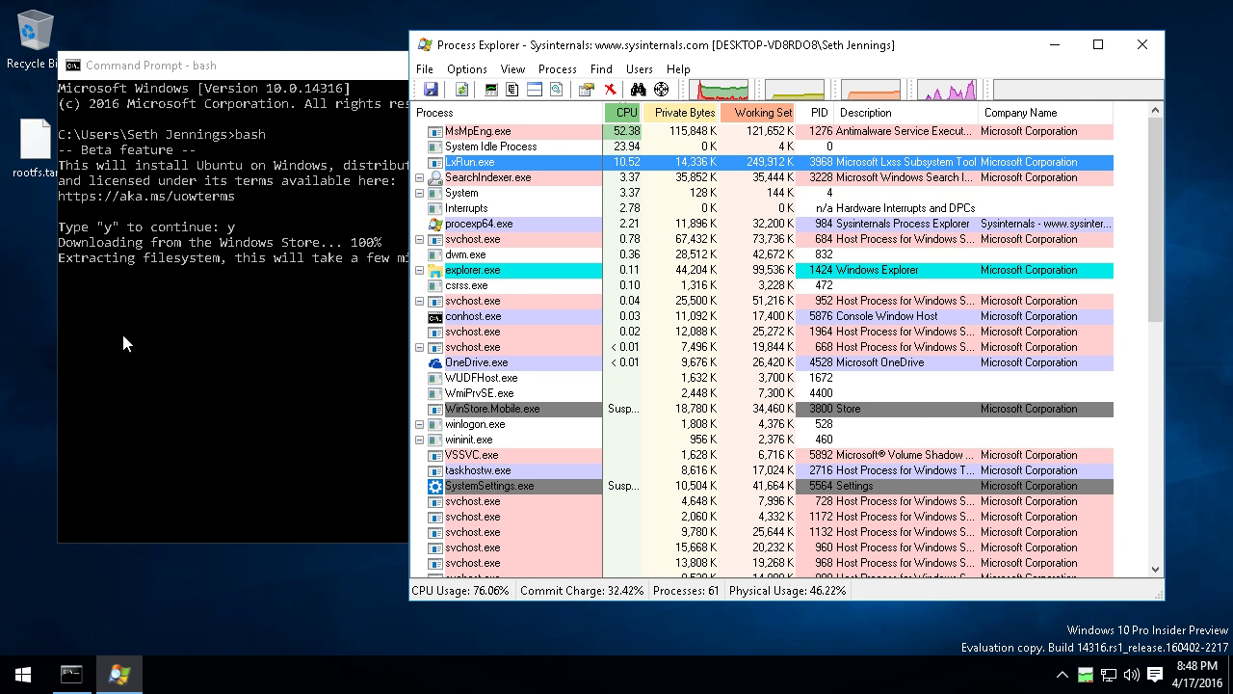
left_click(261, 334)
left_click(315, 380)
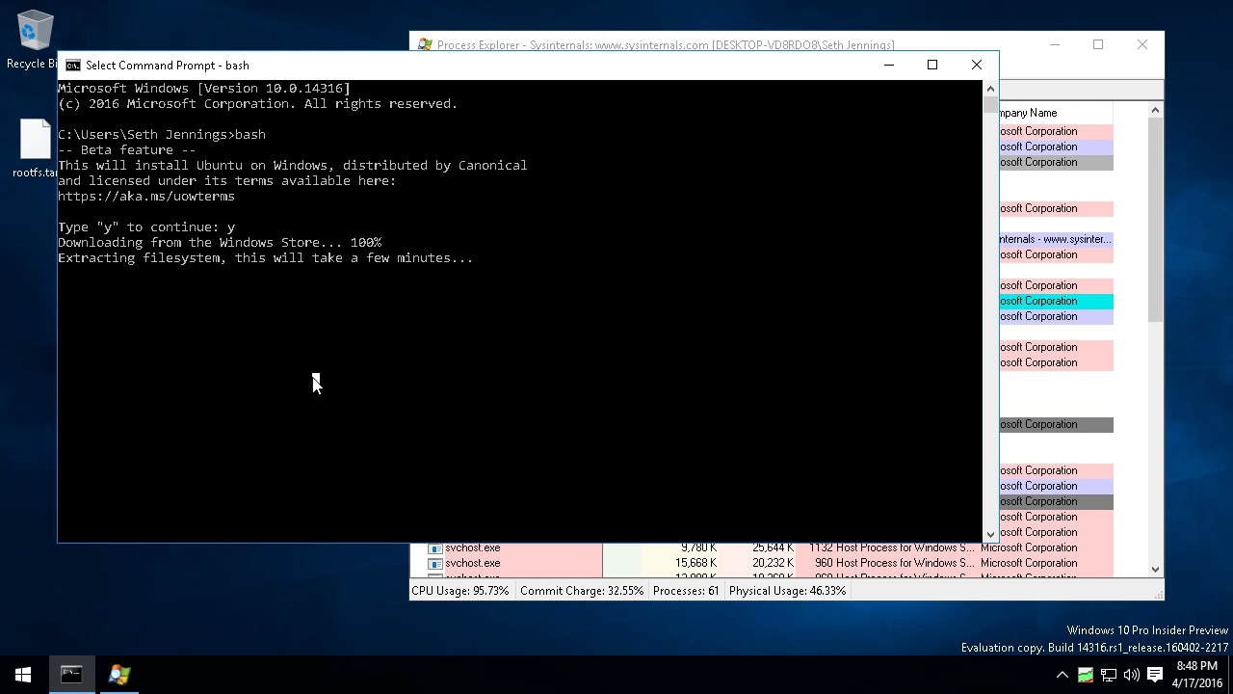
key("Escape")
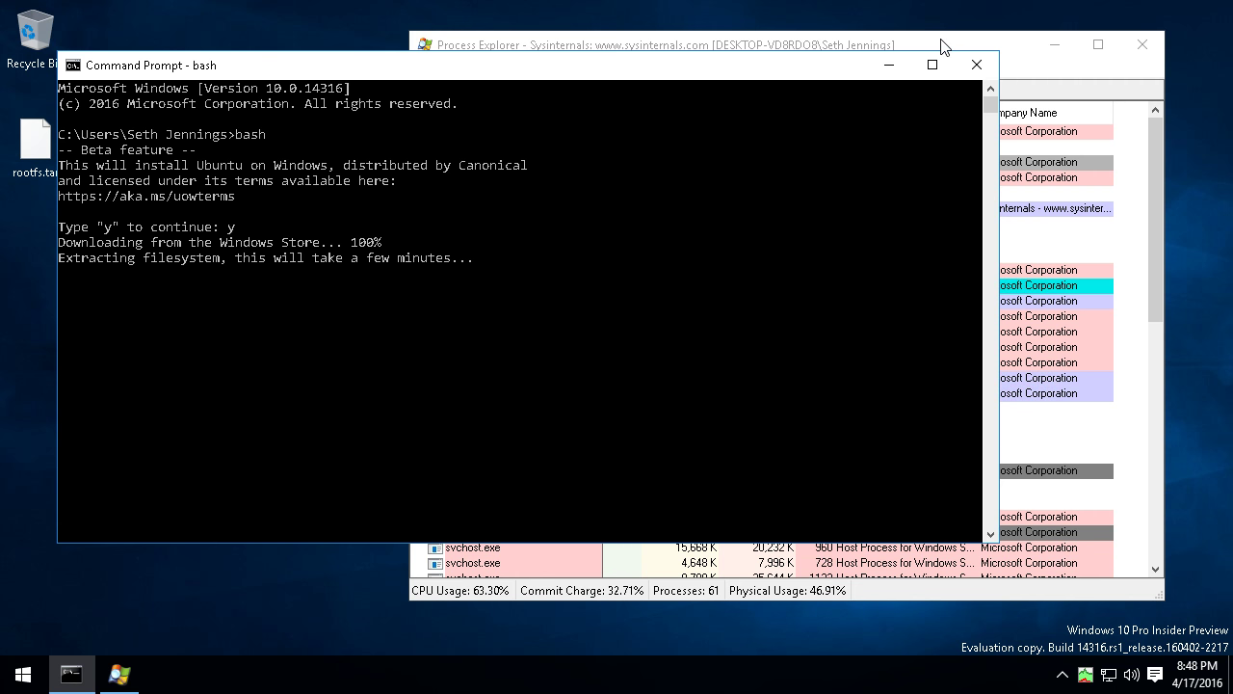
left_click_drag(949, 45, 1031, 35)
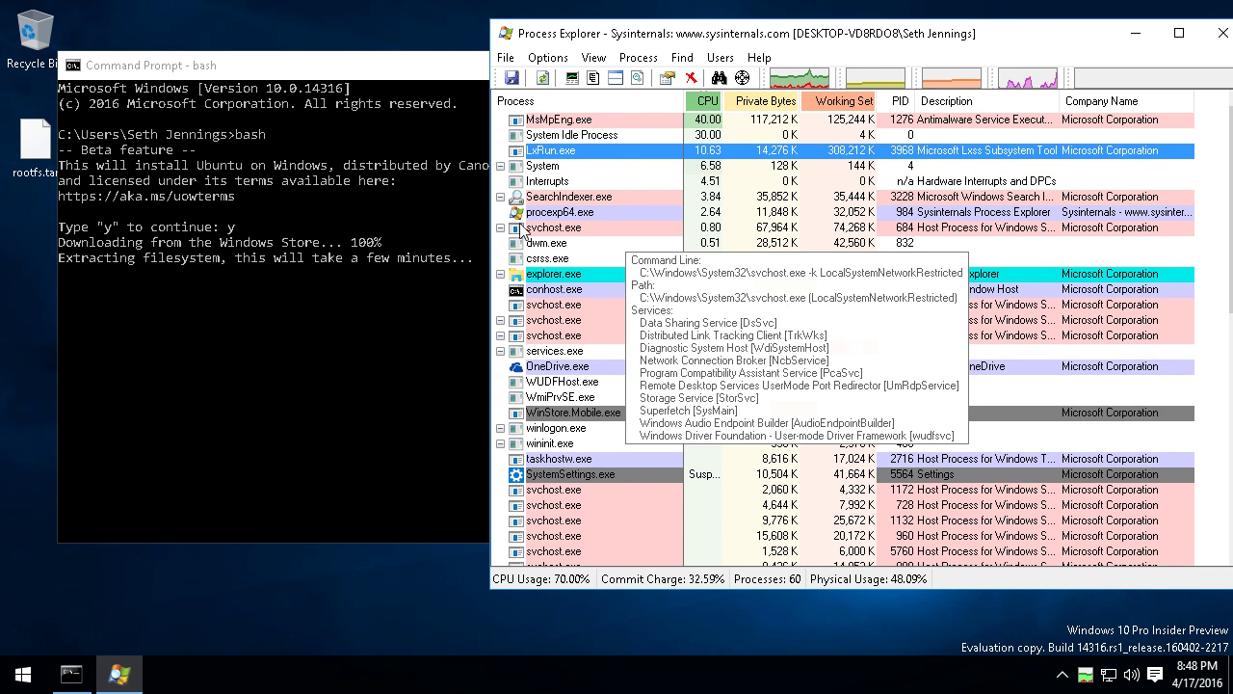
left_click(1220, 35)
Move the Command Prompt window clear of the desktop icons.
left_click(501, 364)
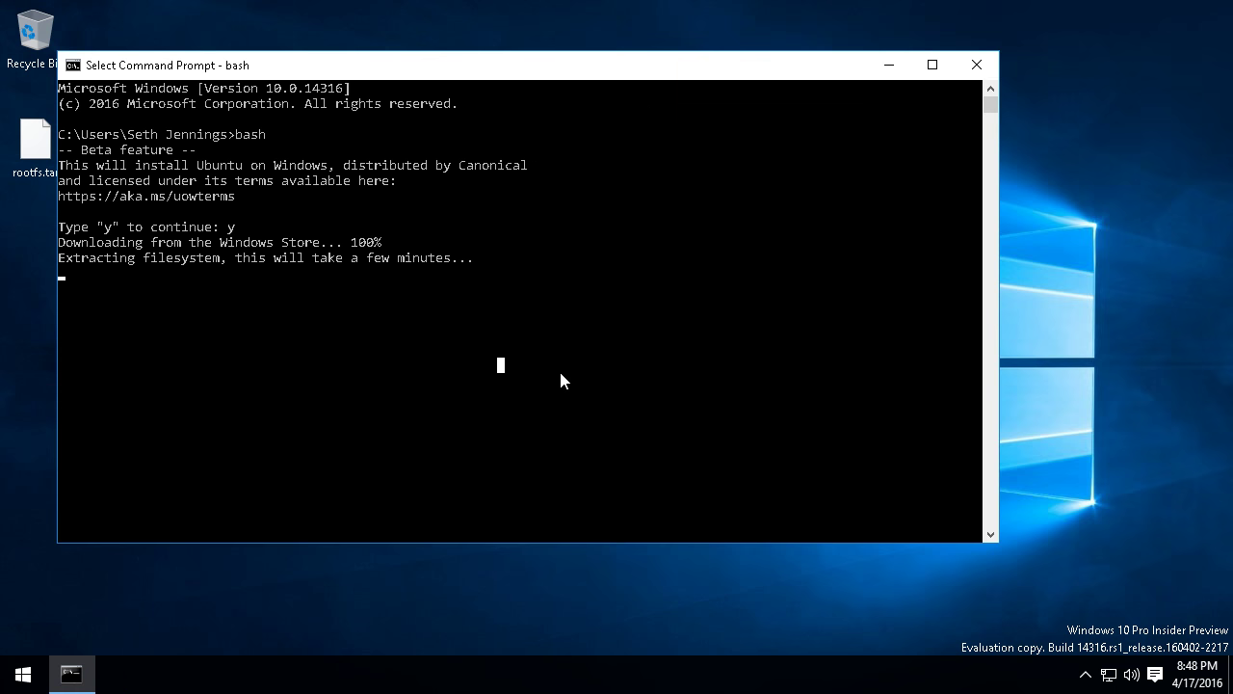
key("Escape")
left_click(469, 213)
left_click(413, 198)
left_click_drag(581, 58, 720, 40)
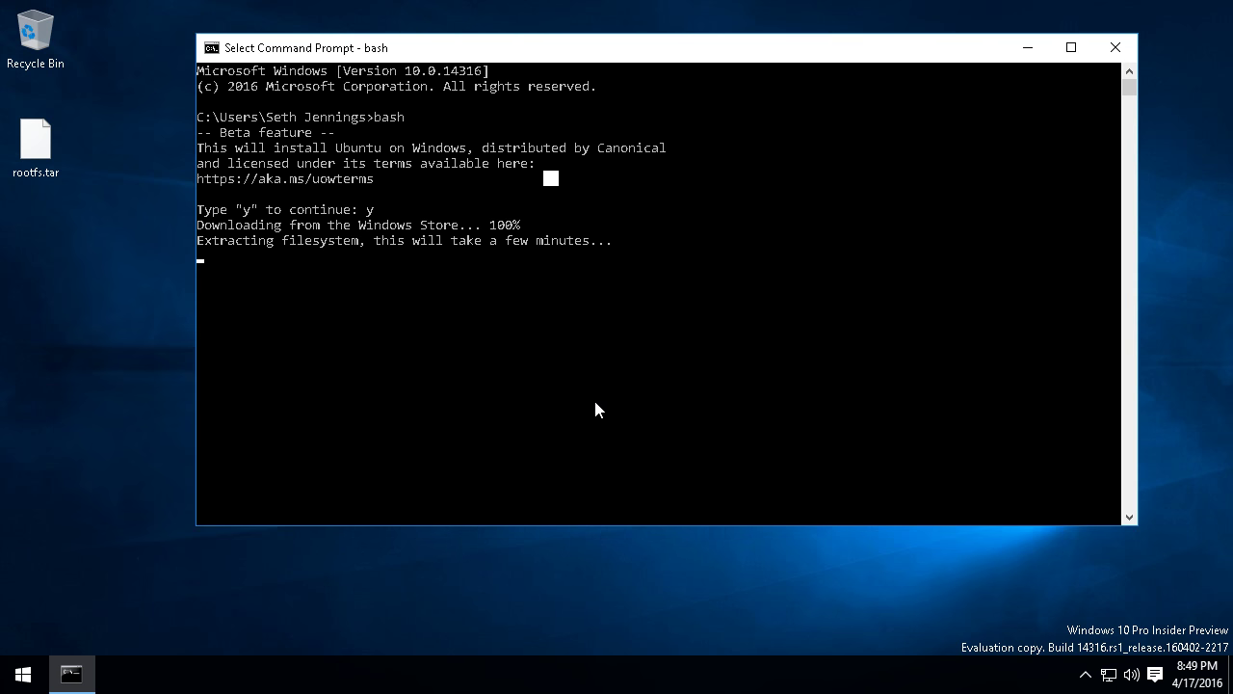
Resume the paused Ubuntu installation output and clear the terminal once at the bash prompt.
key("Return")
key("Return")
key("Return")
key("Return")
key("Return")
key("Return")
key("Return")
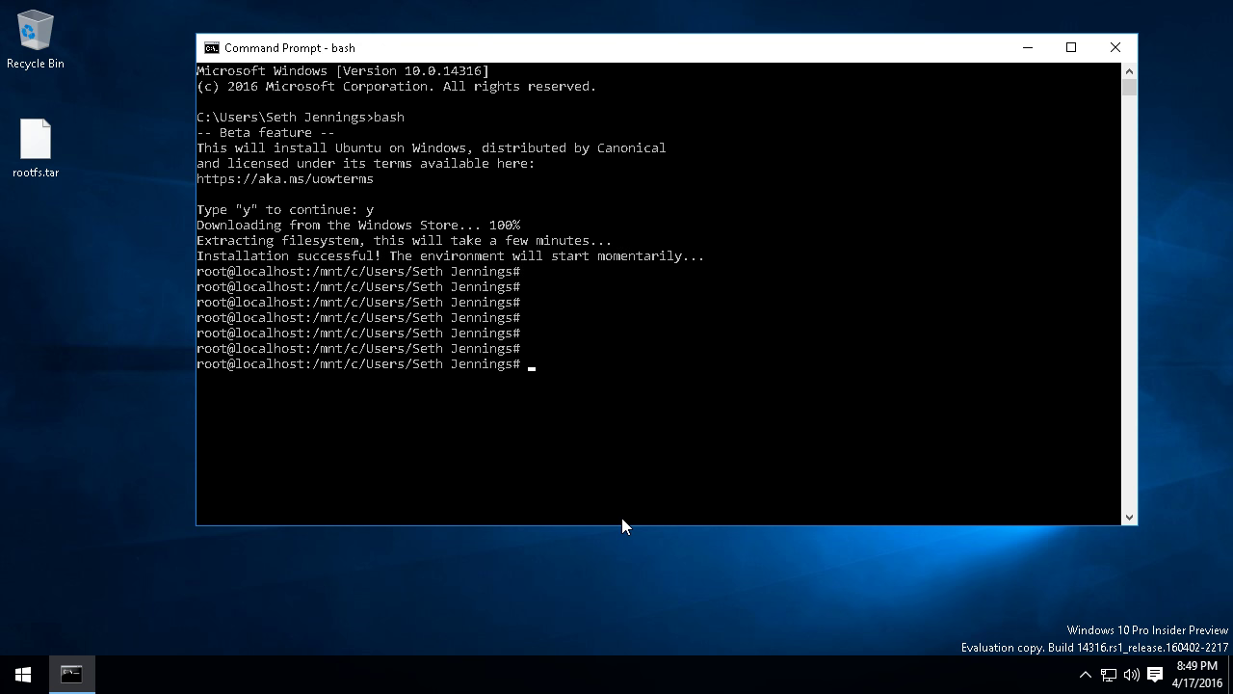
type("clear")
key("Return")
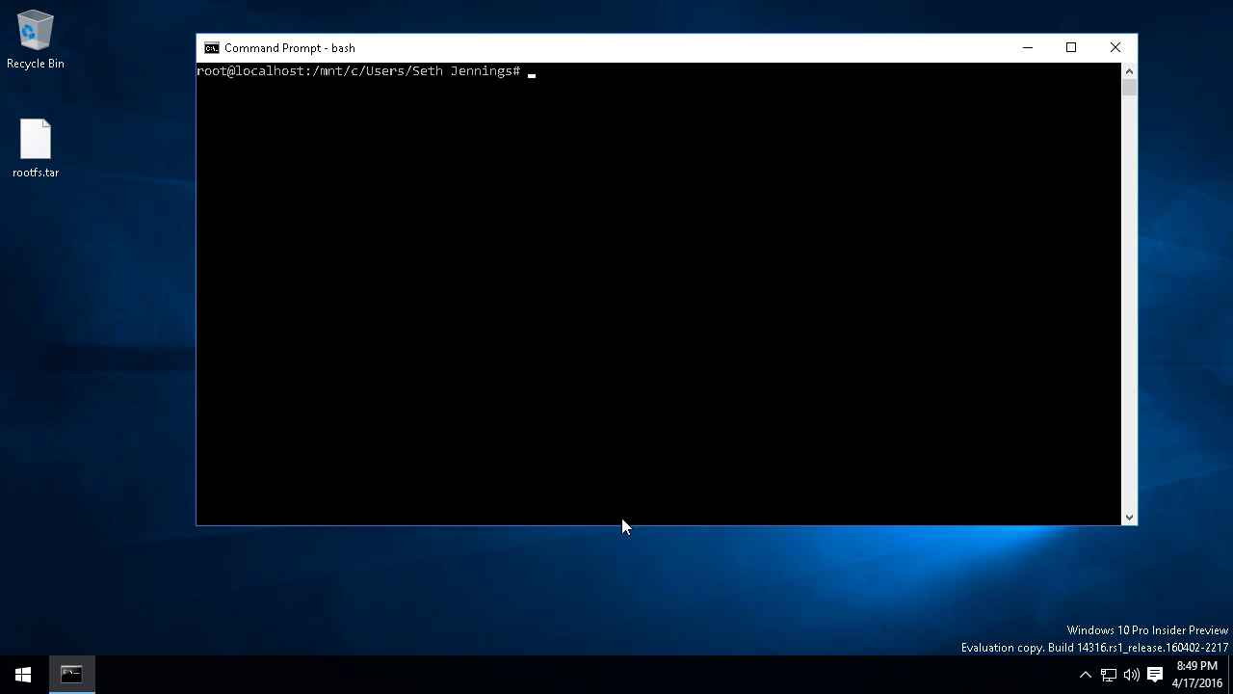
Change to the Desktop directory in bash and list its files.
type("cd De")
key("Tab")
key("Return")
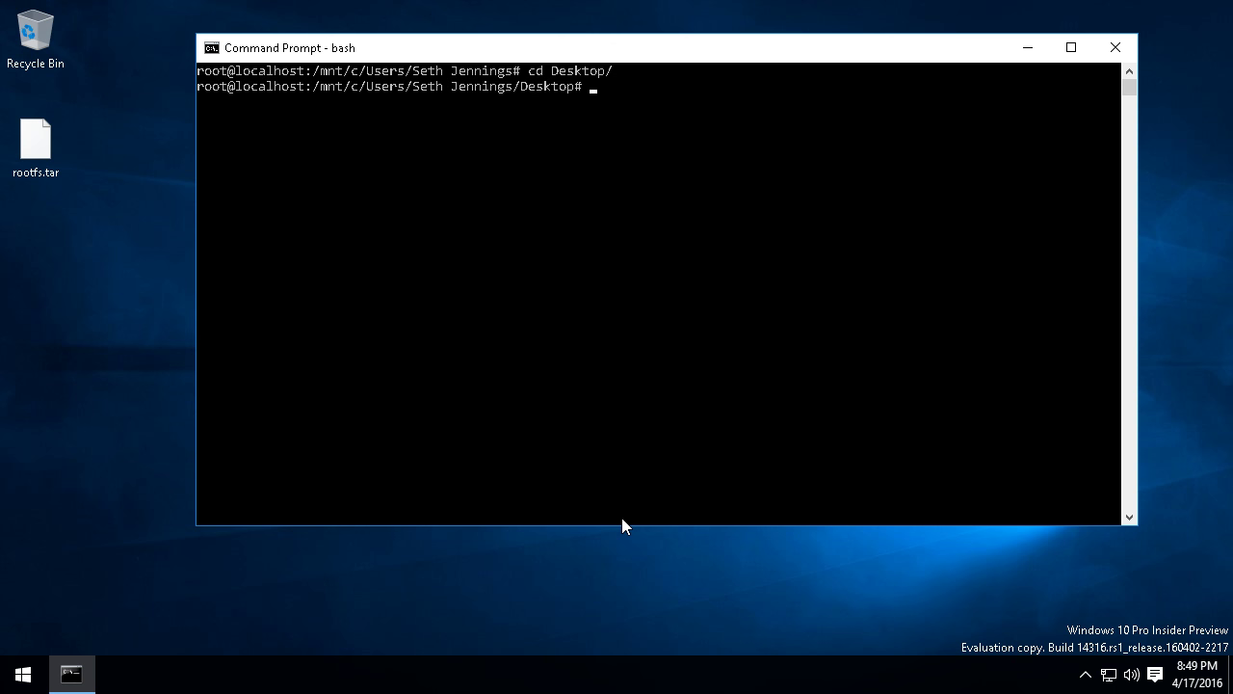
type("ls")
key("Return")
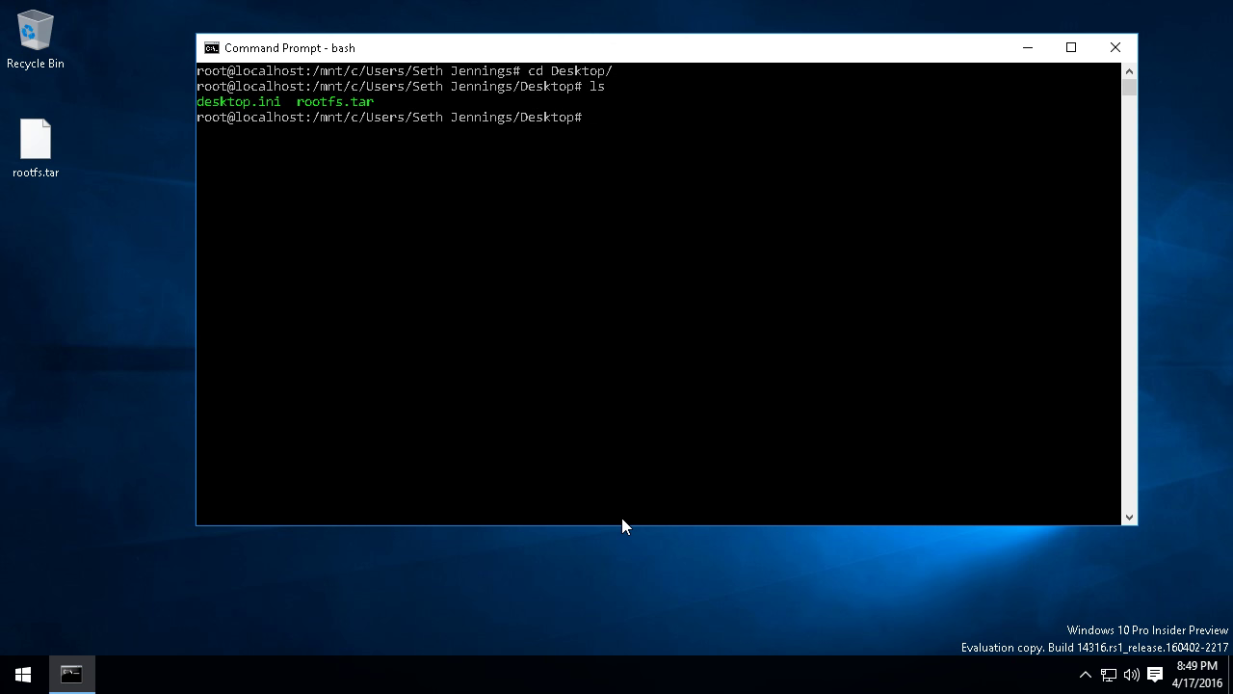
Copy rootfs.tar from the Desktop to the root home directory with cp.
type("cp r")
key("Tab")
type("~/.")
key("Return")
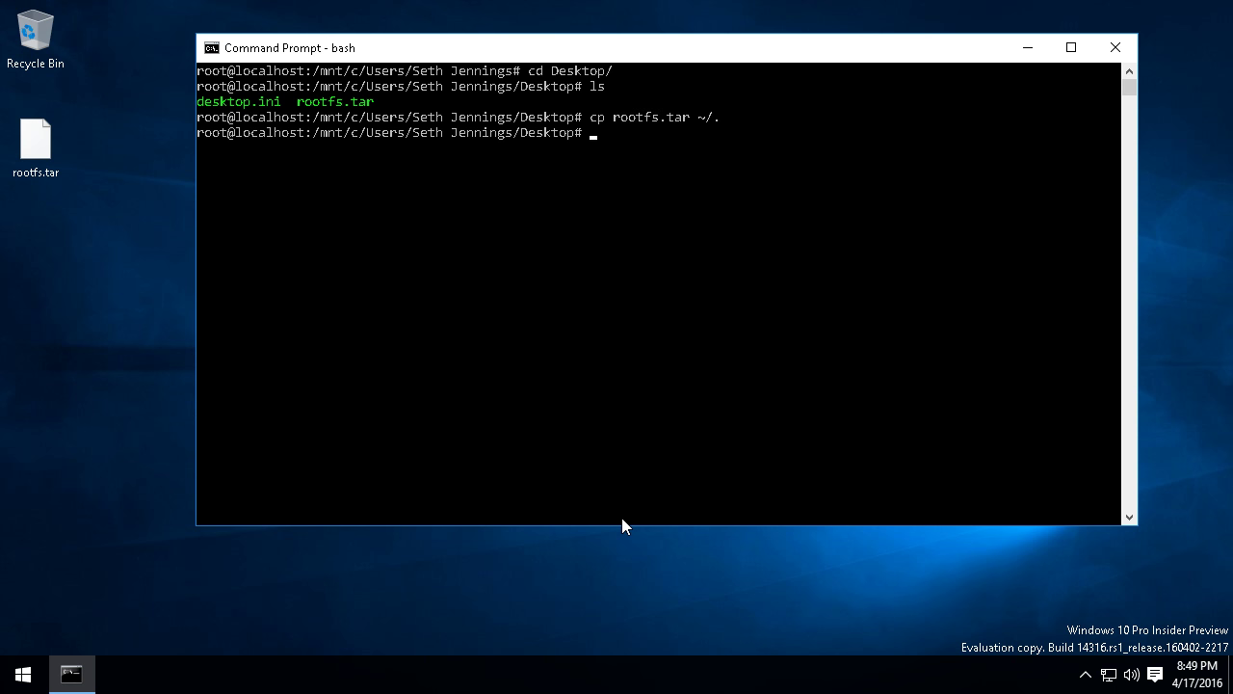
Change to the home directory and list its contents to check the copied archive.
type("cd")
key("Return")
type("ls")
key("Return")
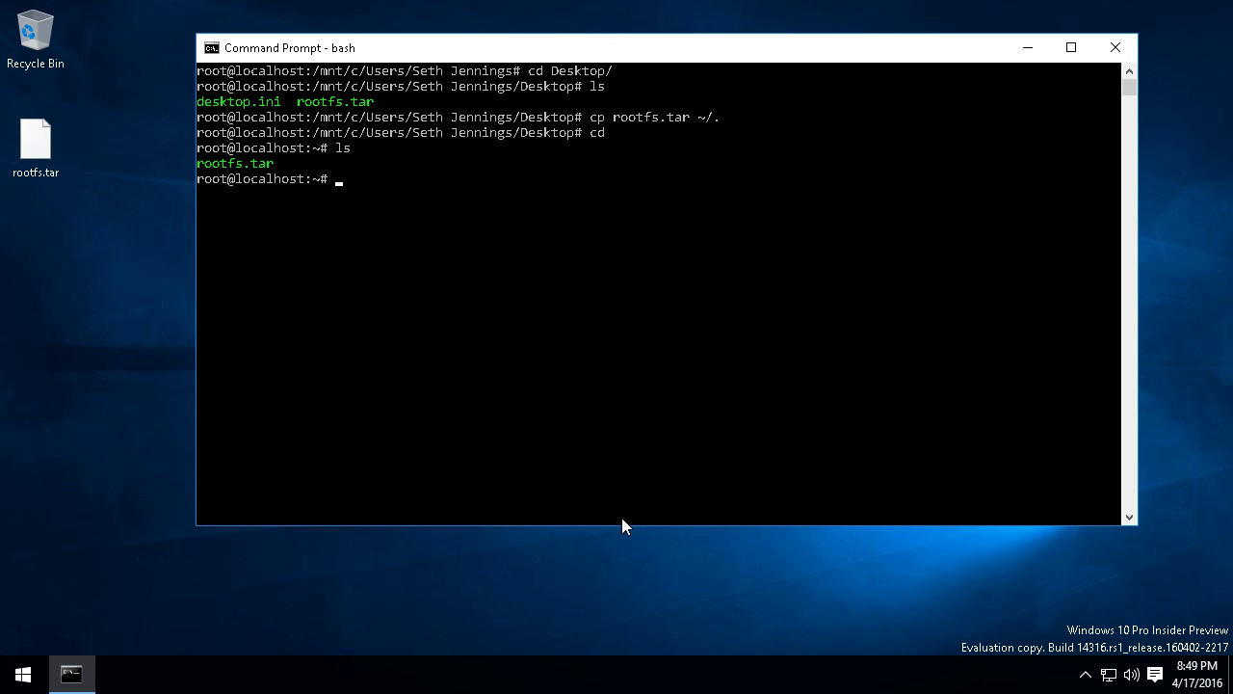
Extract rootfs.tar in the home directory with "tar xfp" and list the extracted folders.
type("tar xfp rootfs.tar")
key("Return")
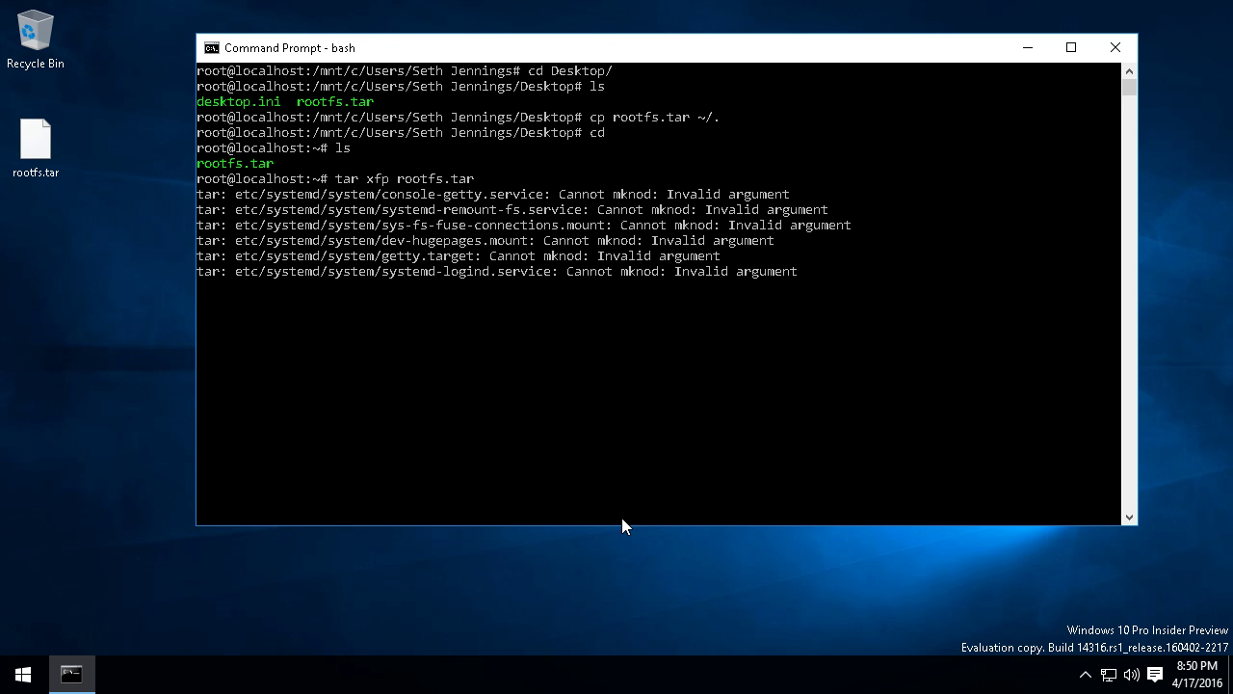
left_click(611, 330)
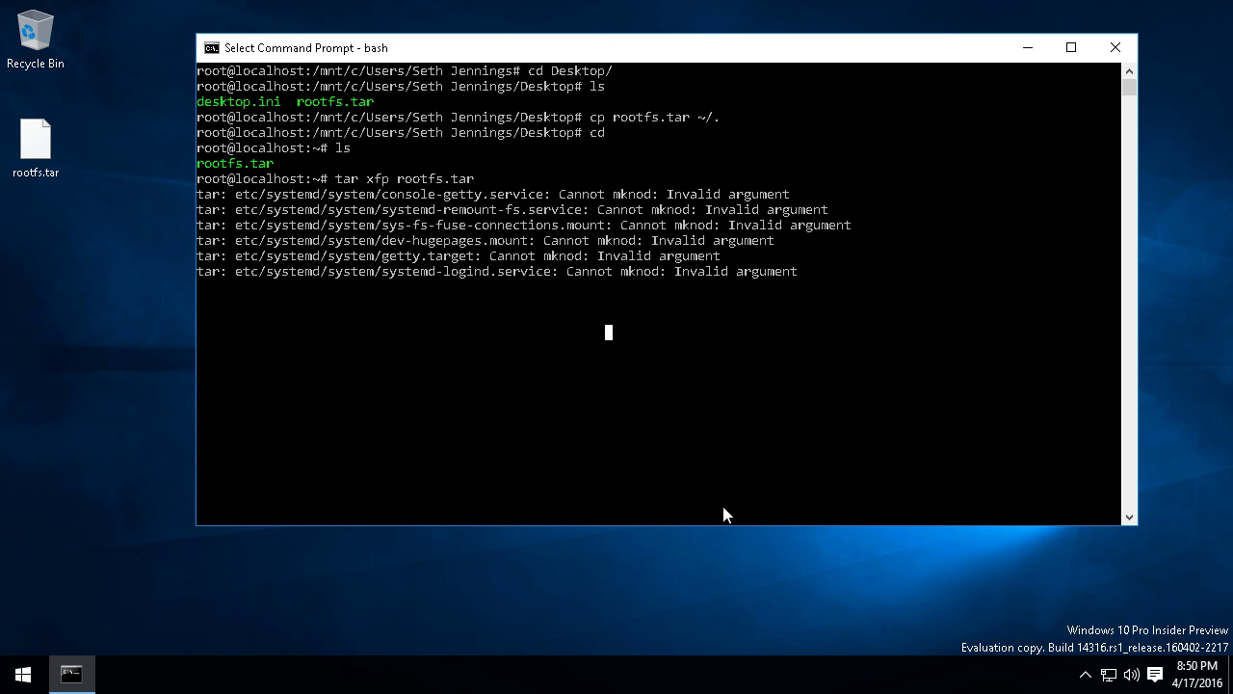
key("Return")
key("Return")
key("Return")
key("Return")
key("Return")
key("Return")
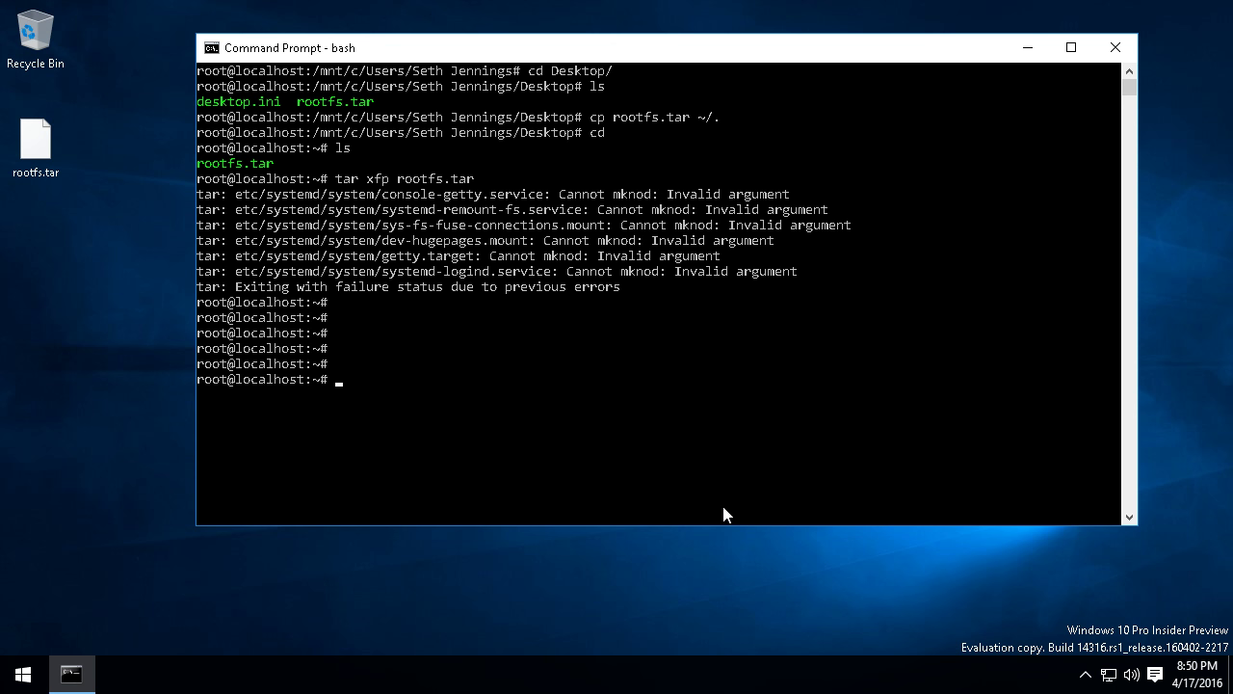
type("ls")
key("Return")
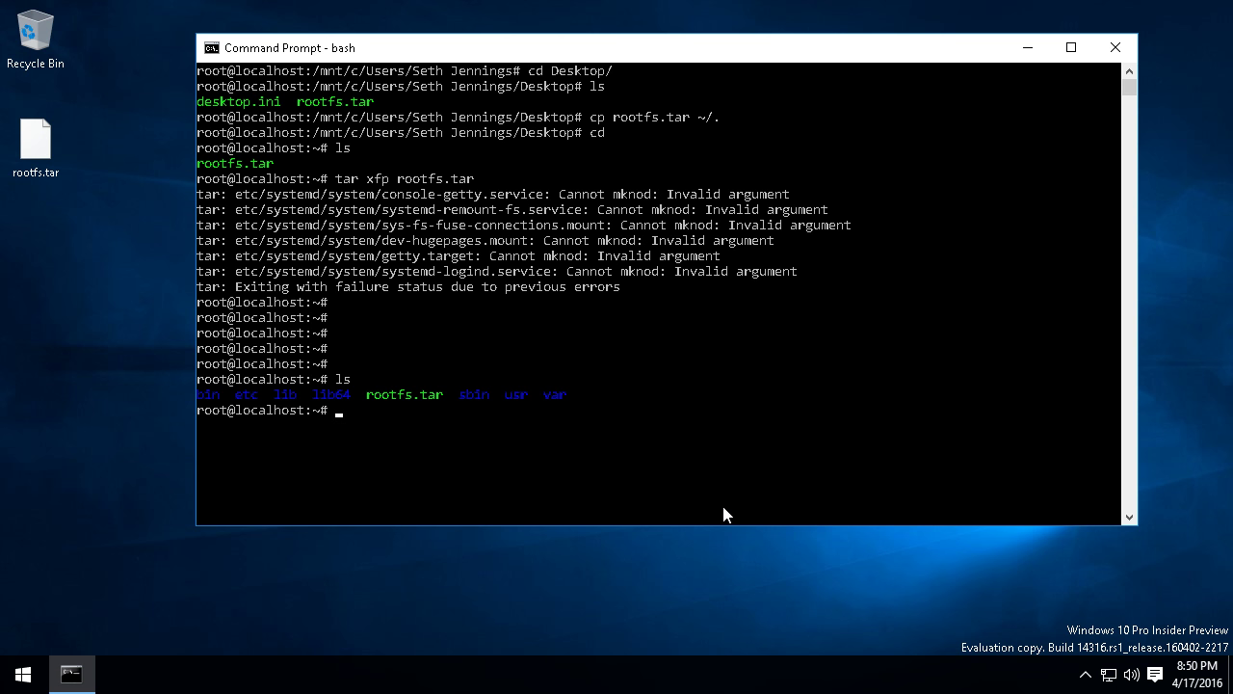
Exit the bash session and close the Command Prompt window.
type("exit")
key("Return")
key("alt+F4")
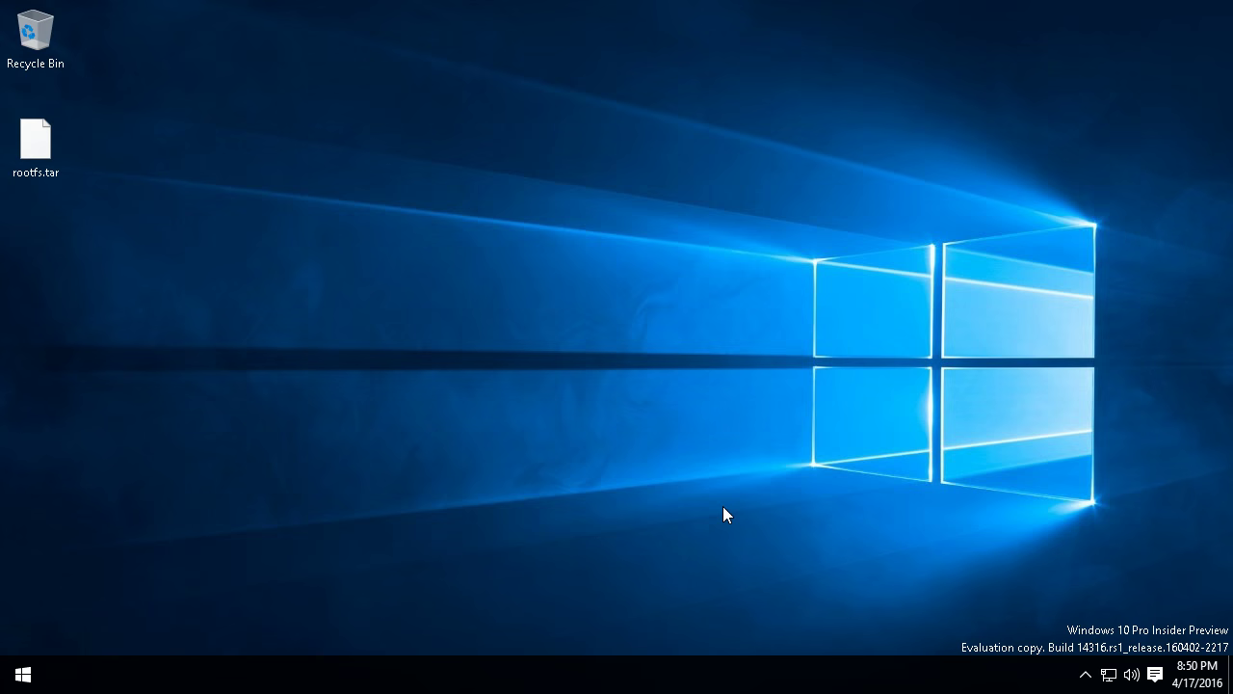
Open File Explorer and go to the lxss folder under the user's AppData\Local.
key("super")
type("file")
key("Return")
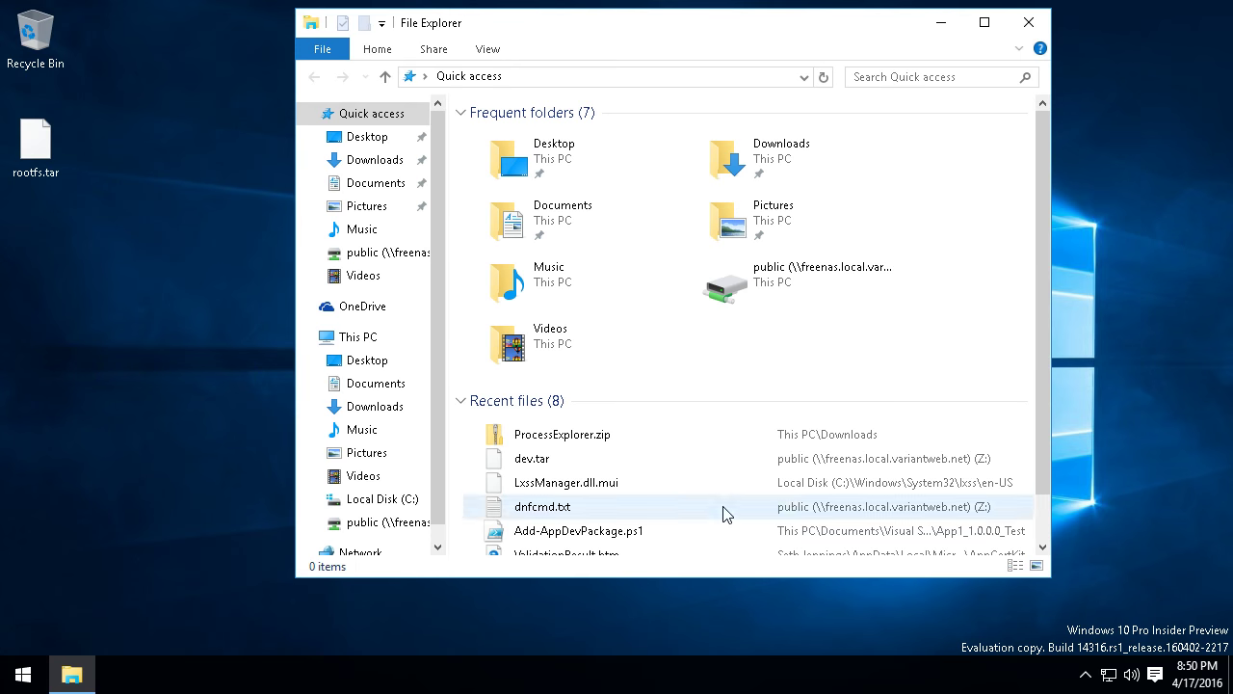
left_click(573, 77)
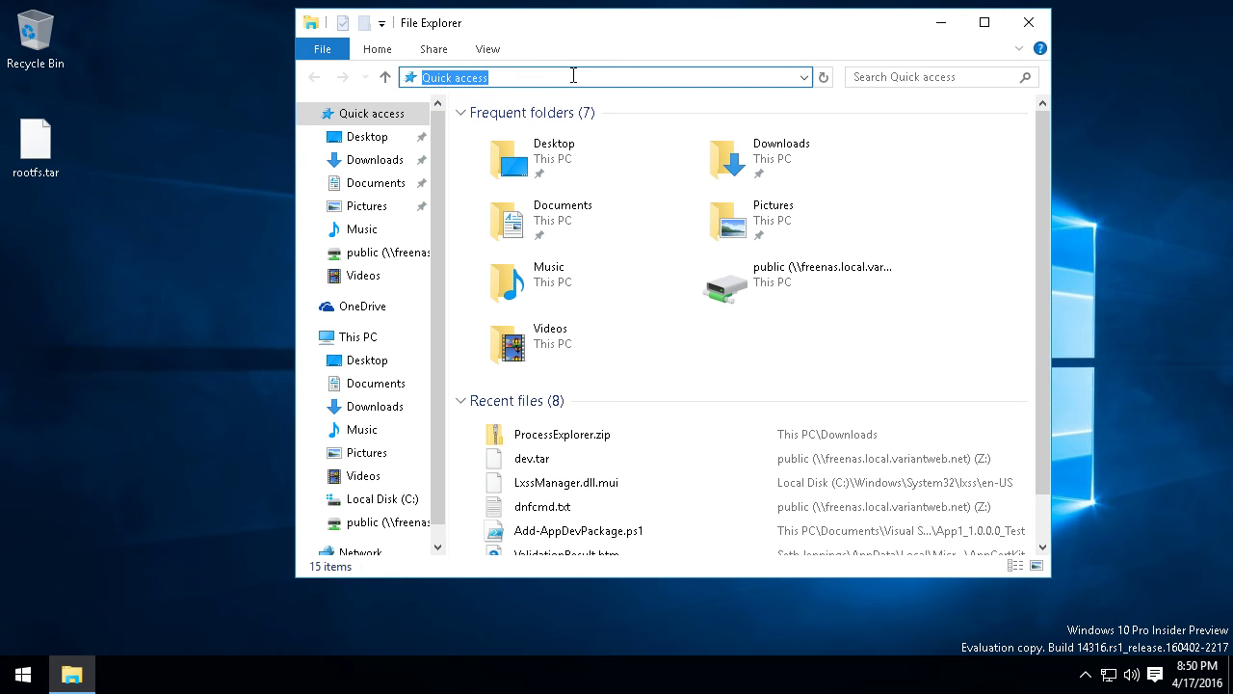
type("C:\\")
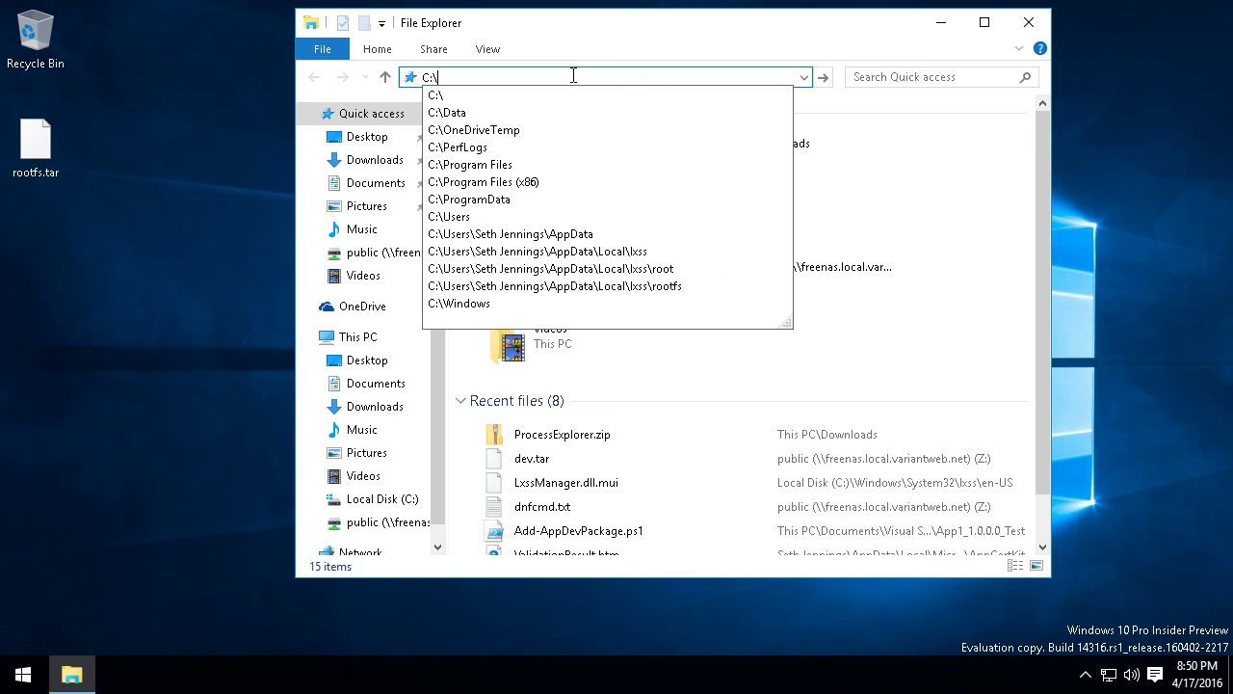
left_click(642, 250)
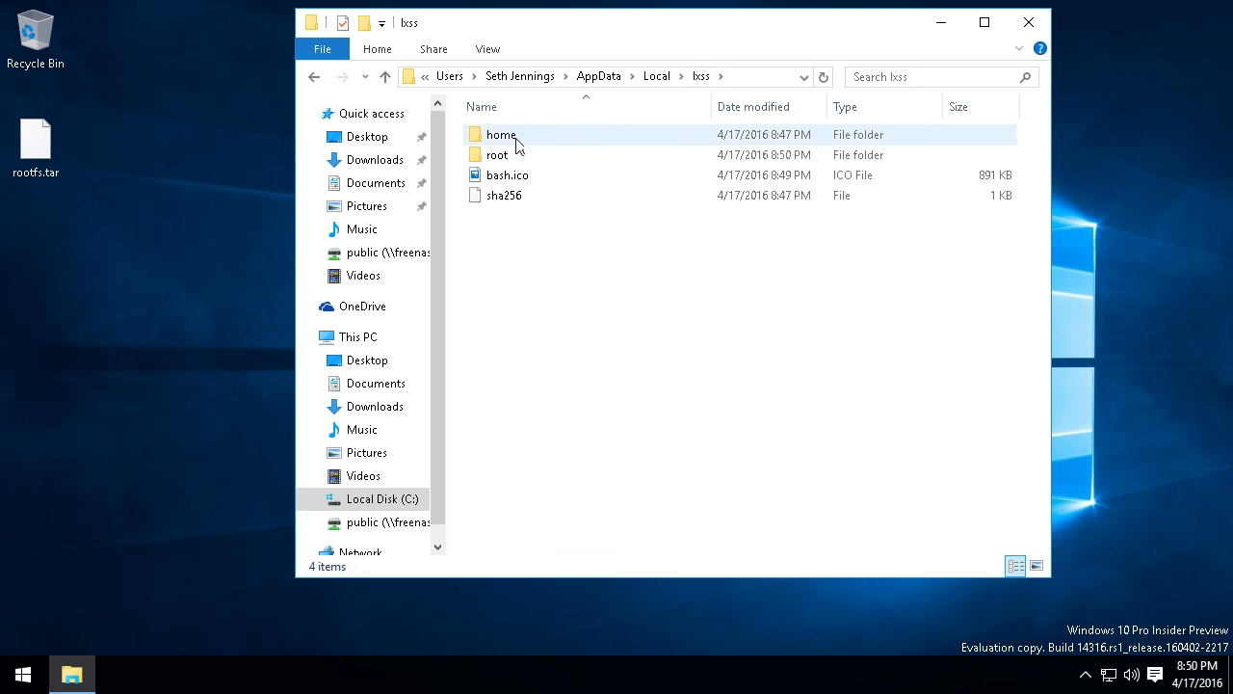
Open the root folder inside lxss and examine the extracted filesystem folders.
left_click(510, 142)
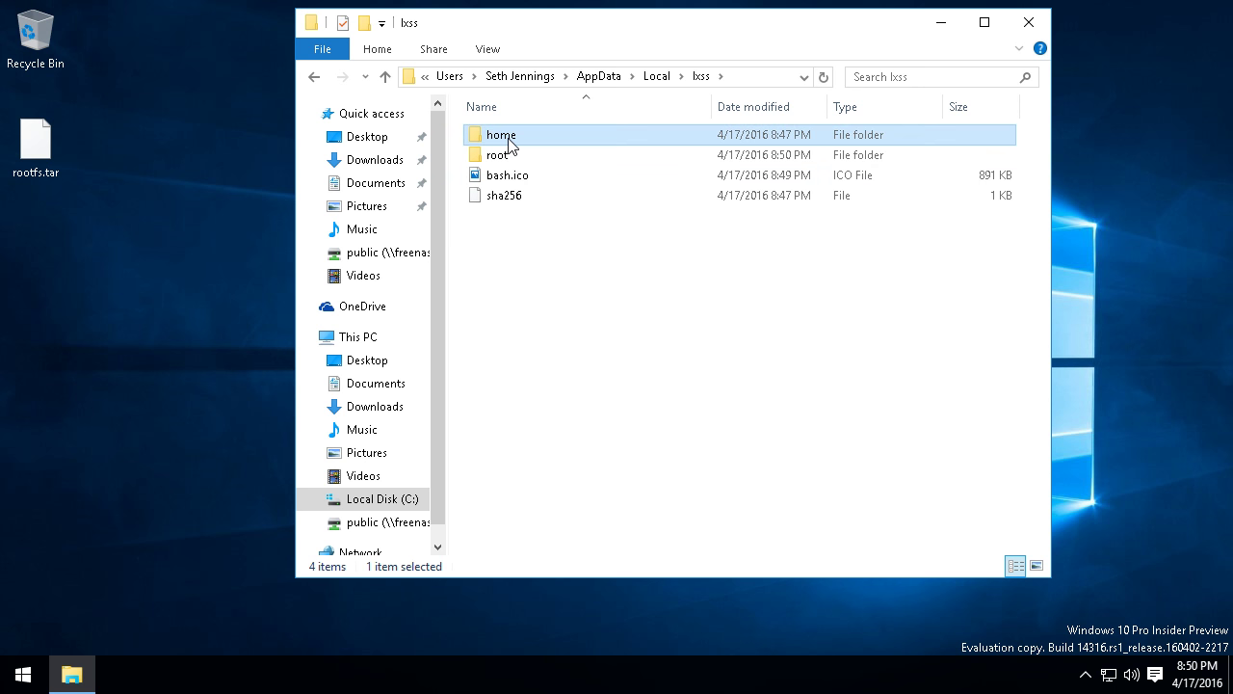
left_click(500, 156)
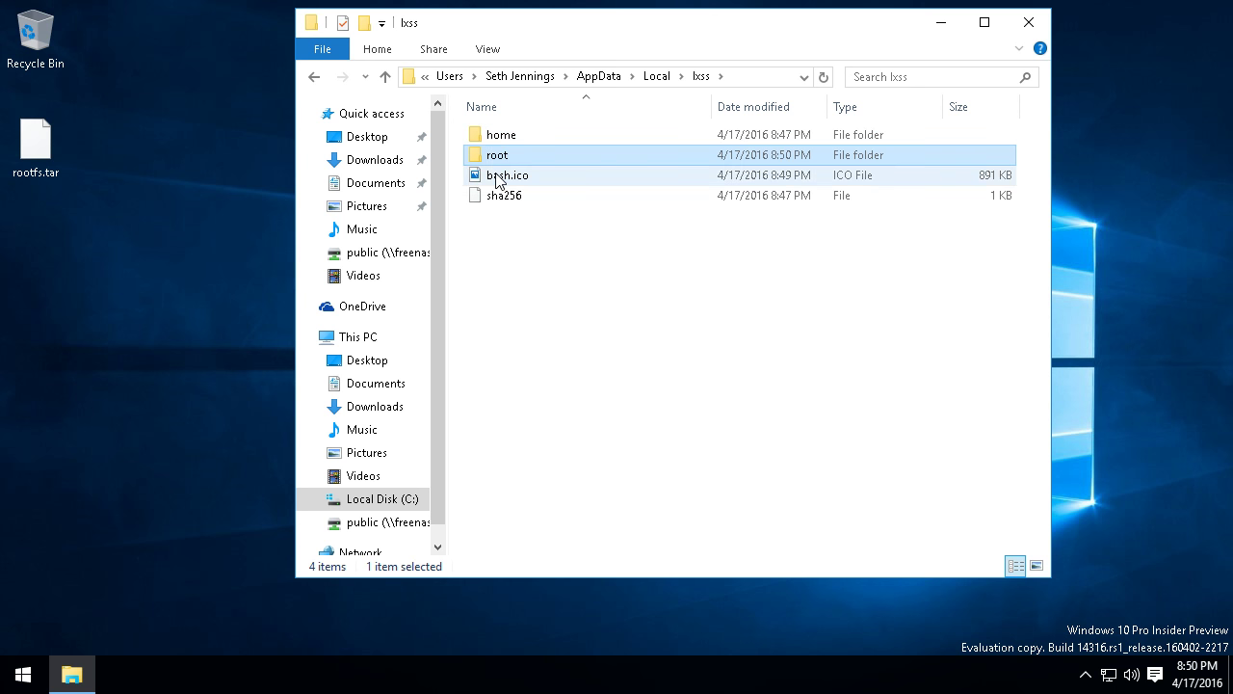
double_click(498, 157)
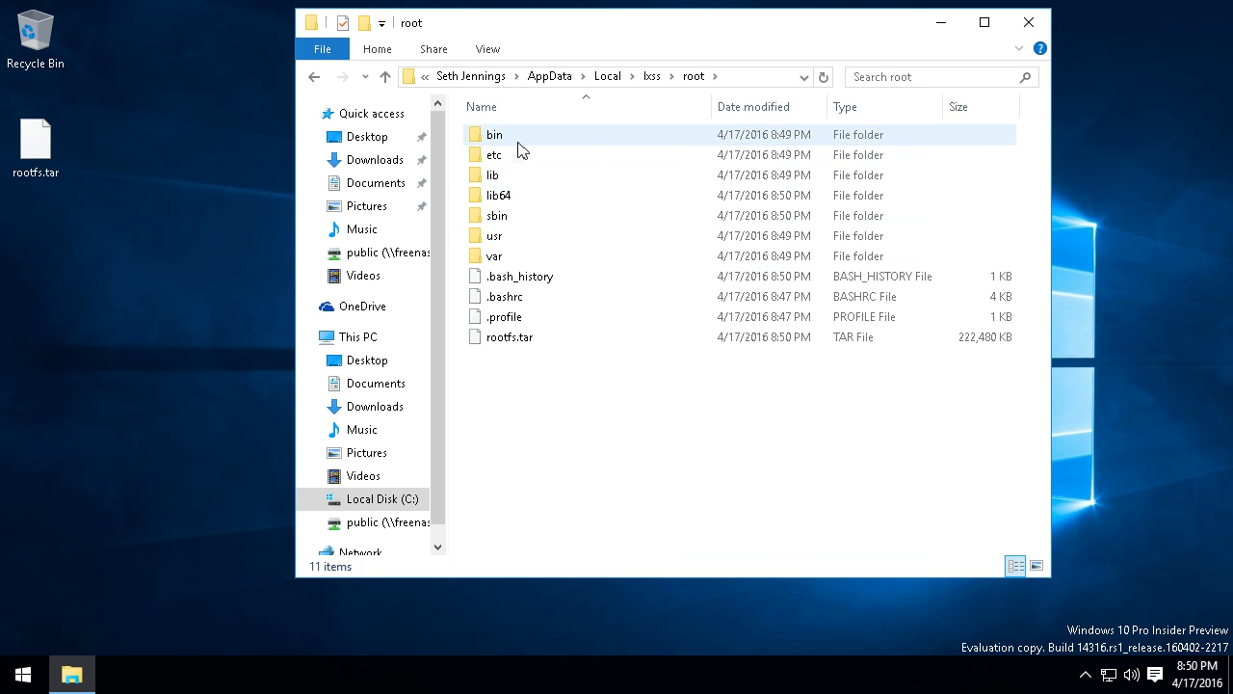
left_click(514, 143)
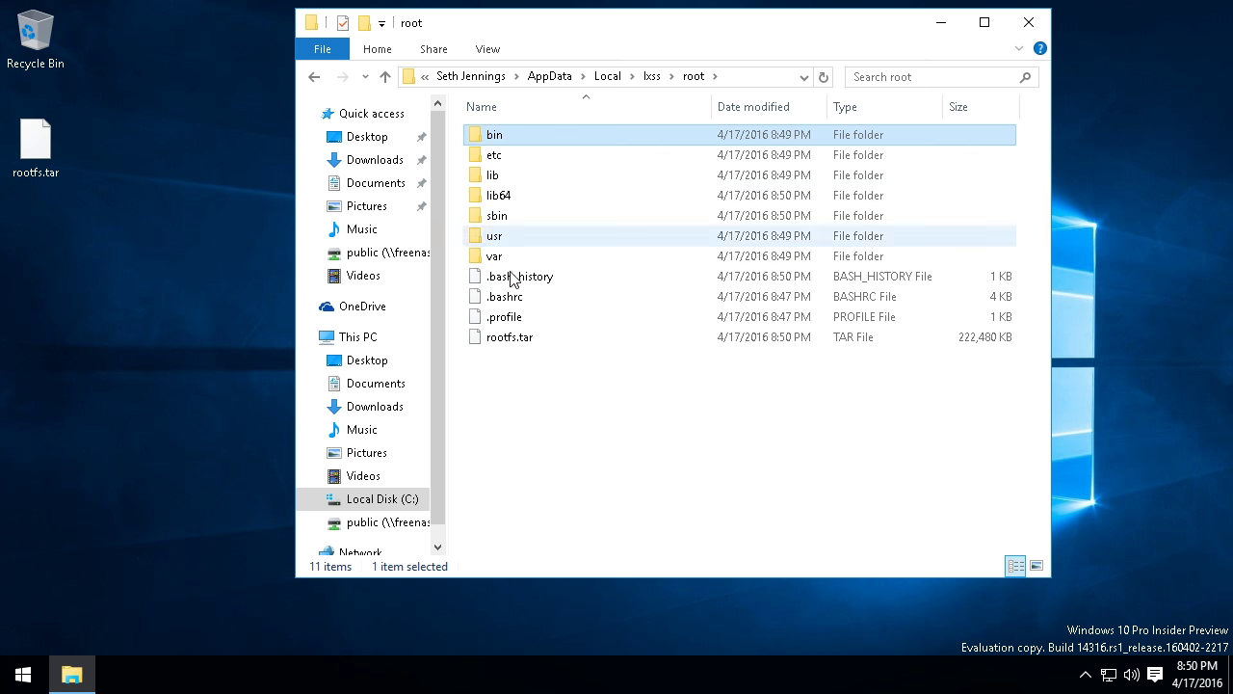
Go back up to lxss and open its hidden rootfs folder by adding \rootfs to the path.
left_click(385, 77)
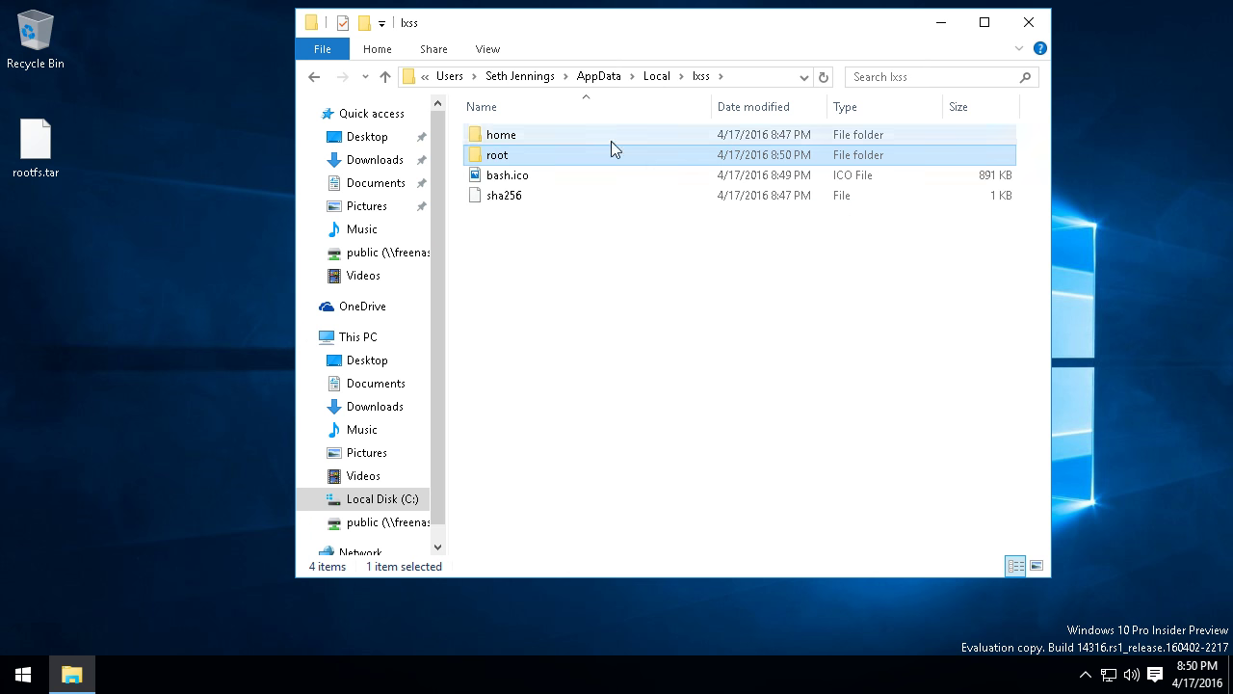
left_click(722, 77)
left_click(722, 77)
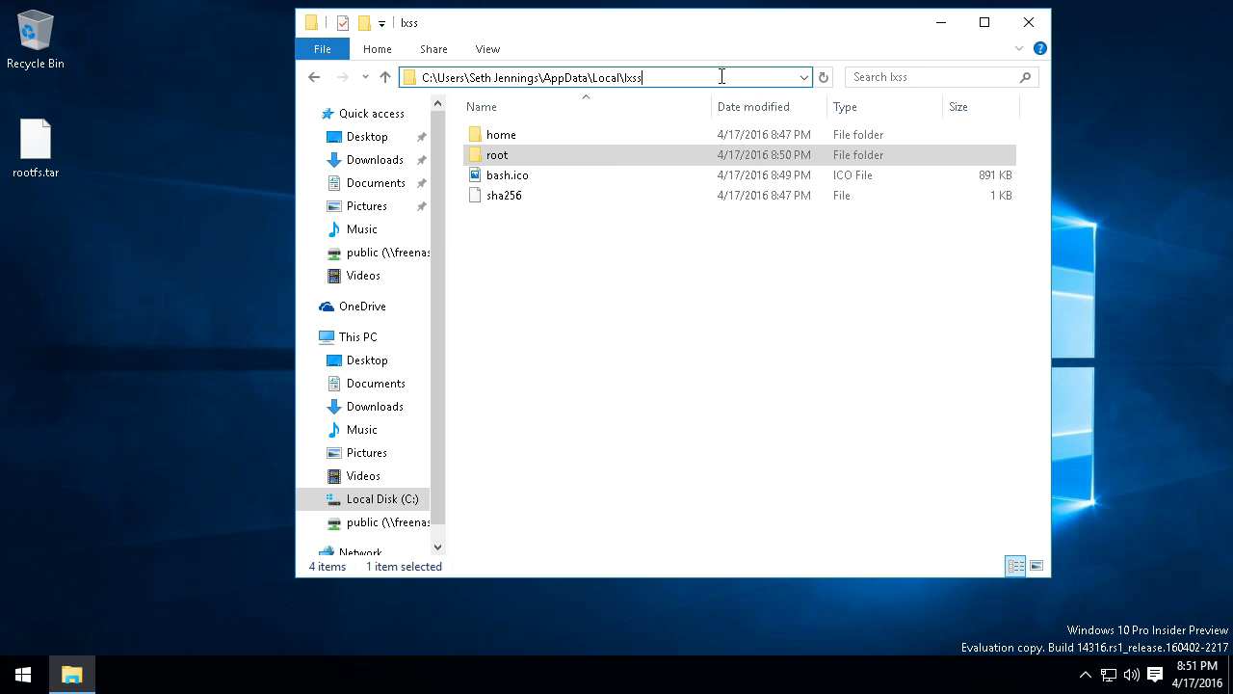
type("/root")
key("BackSpace")
key("BackSpace")
key("BackSpace")
key("BackSpace")
key("BackSpace")
key("BackSpace")
type("s\roo")
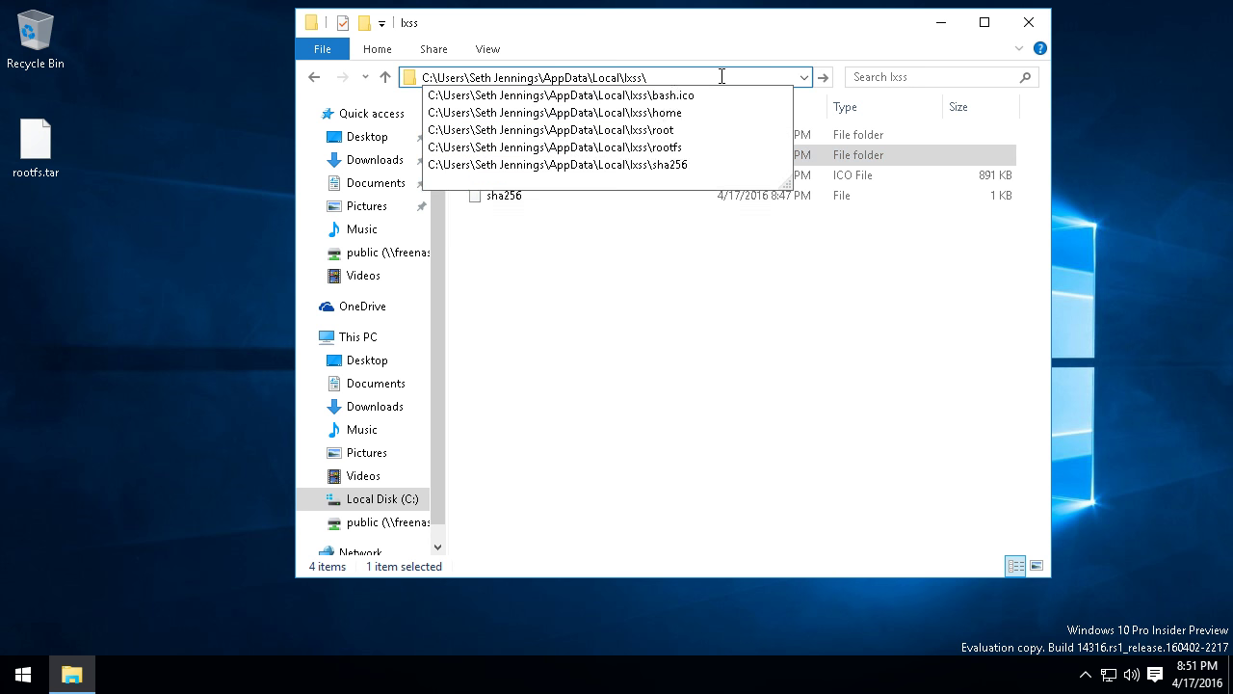
type("tfs")
key("Return")
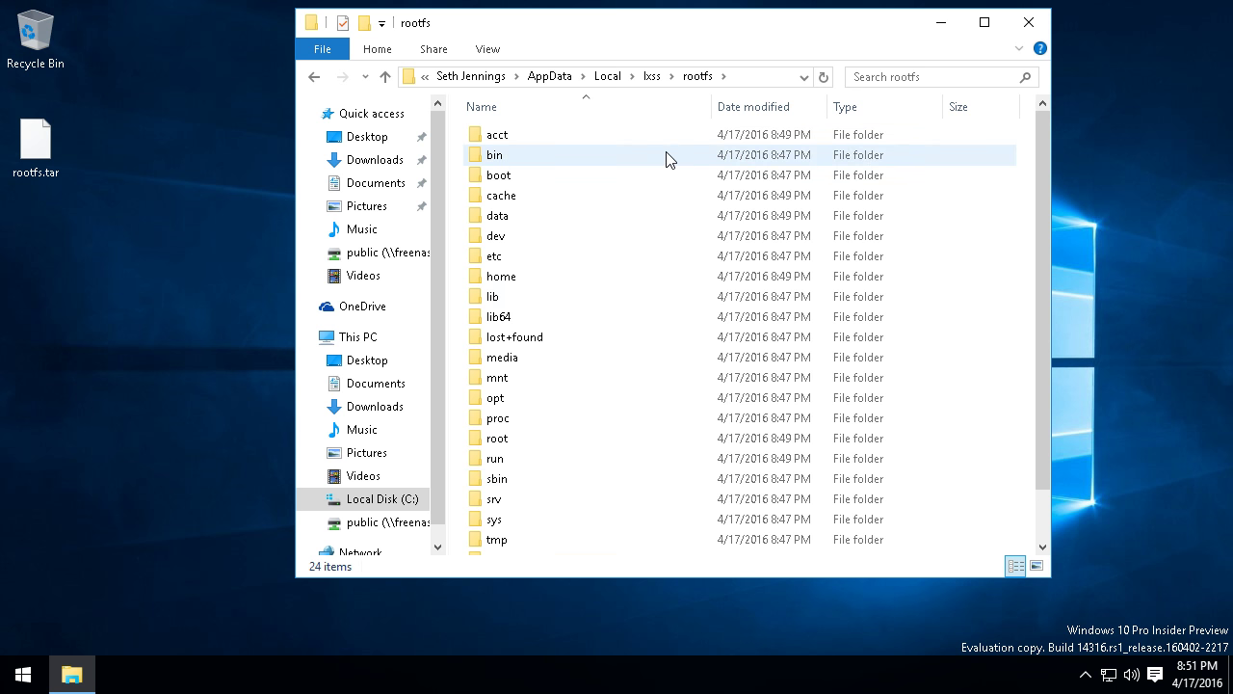
Permanently delete the bin, etc, lib, lib64, sbin, usr and var folders from rootfs, skipping all items that cannot be found.
mouse_move(669, 160)
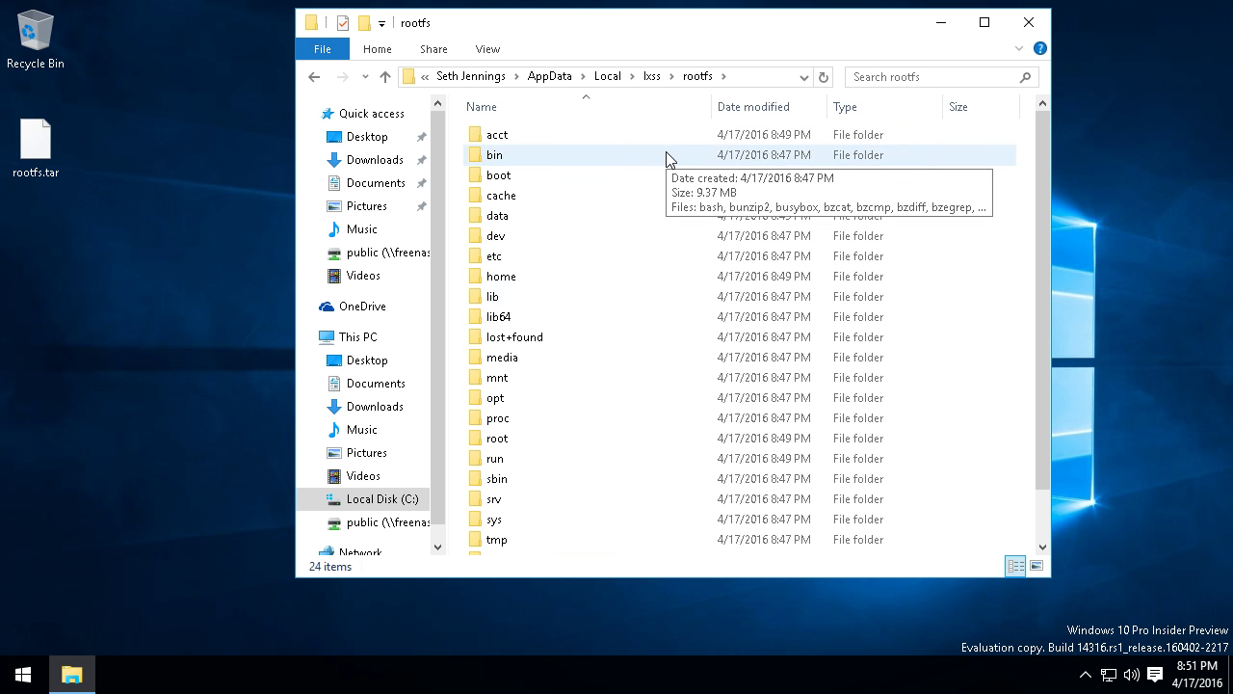
left_click(511, 160)
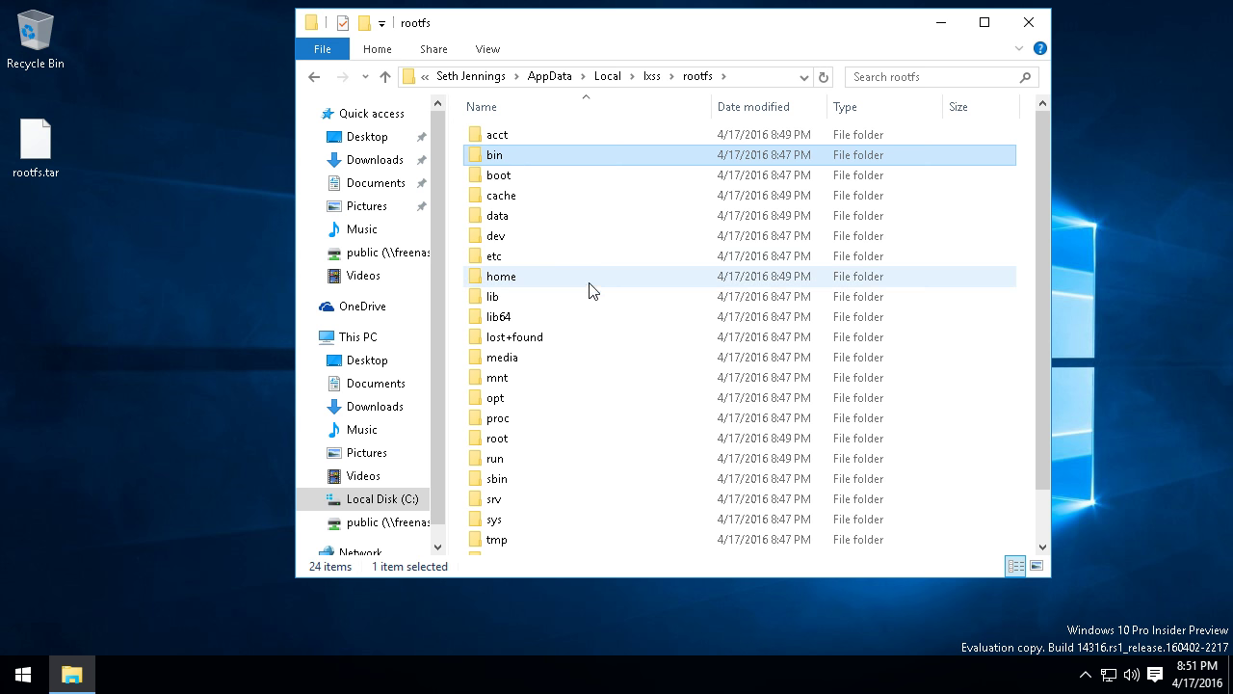
left_click(510, 299, "ctrl")
left_click(512, 318, "ctrl")
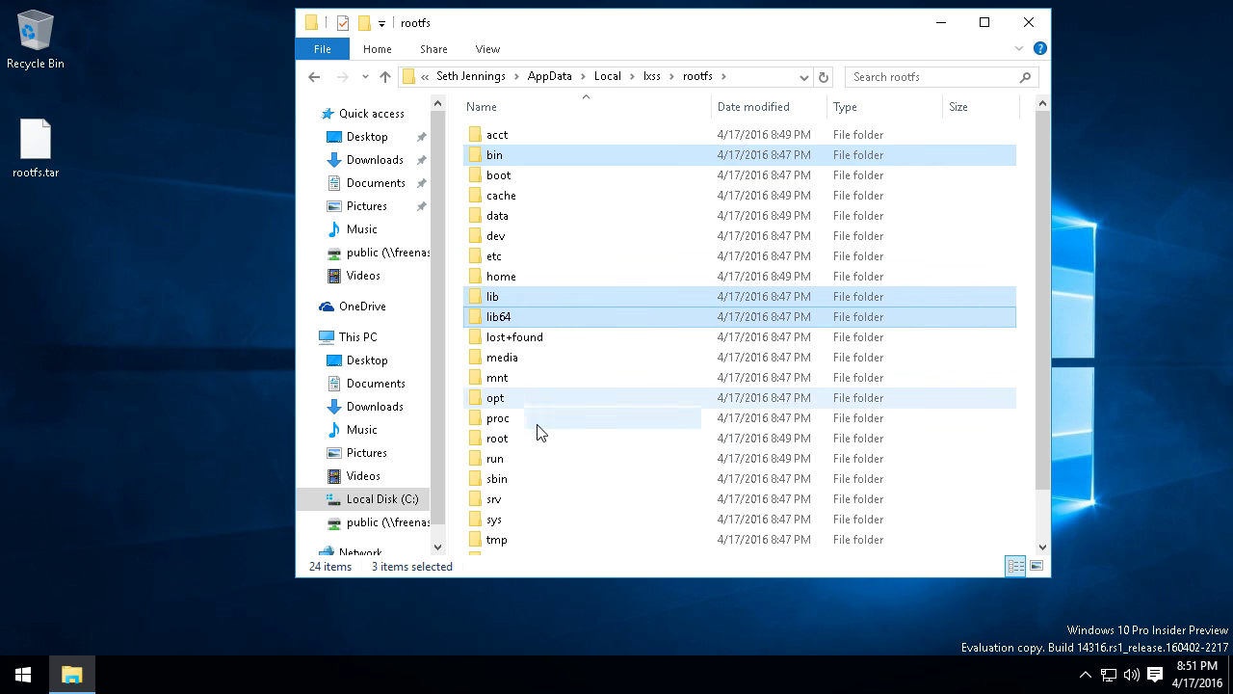
left_click(519, 482, "ctrl")
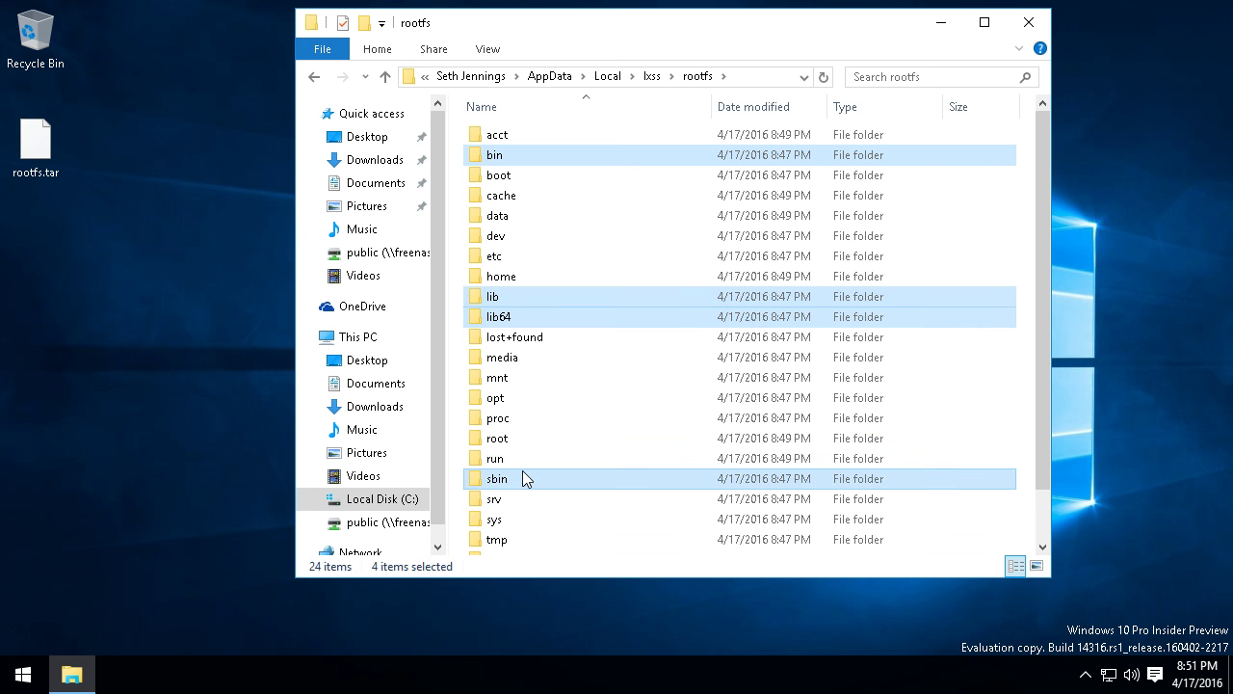
scroll(522, 478, "down", 1)
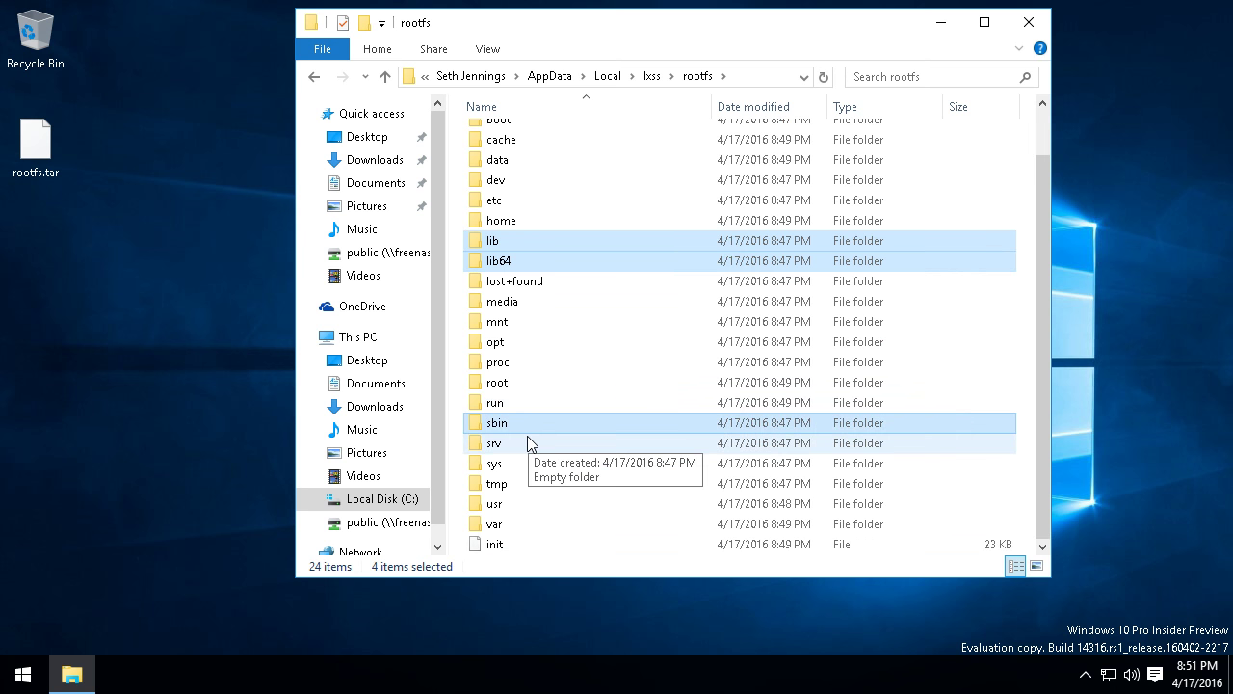
left_click(520, 506, "ctrl")
left_click(523, 523, "ctrl")
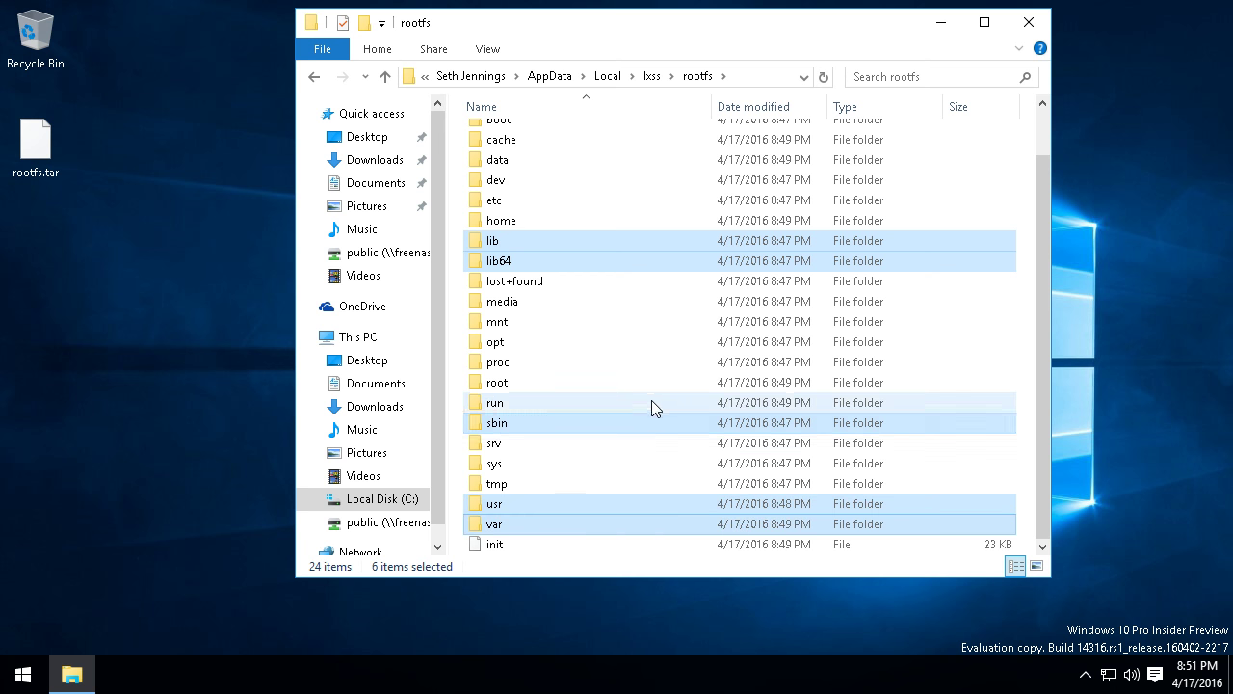
scroll(652, 404, "up", 1)
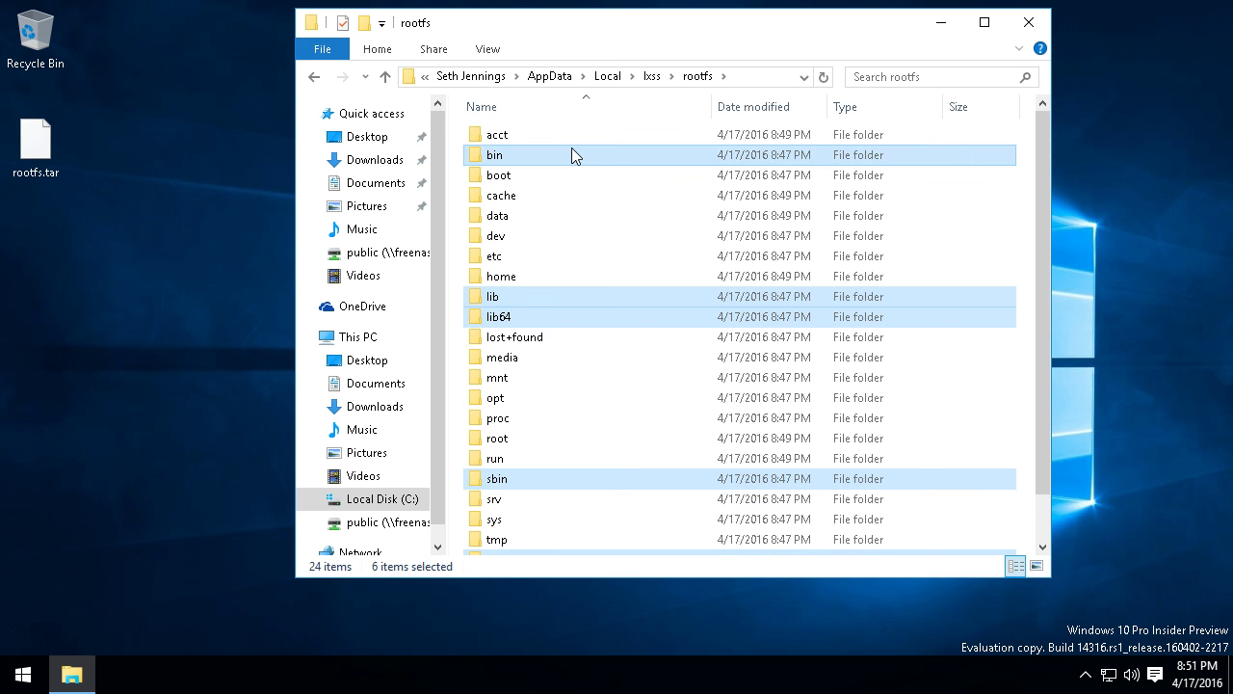
left_click(499, 261, "ctrl")
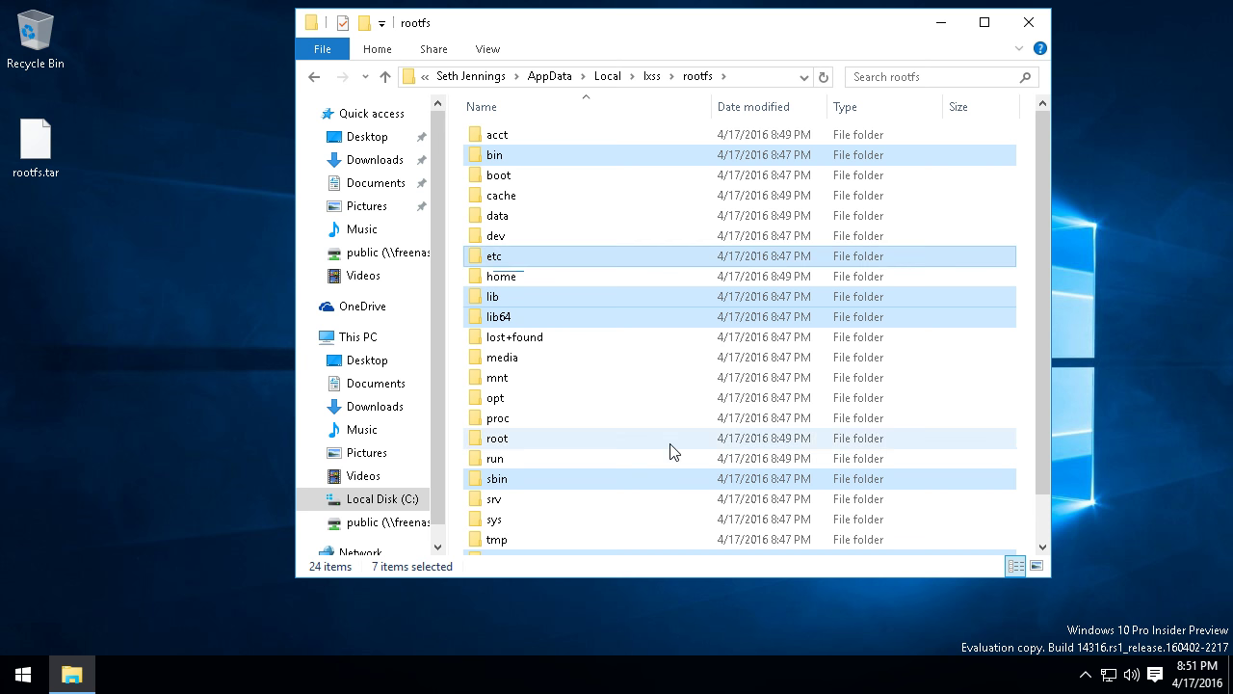
key("shift+Delete")
key("Return")
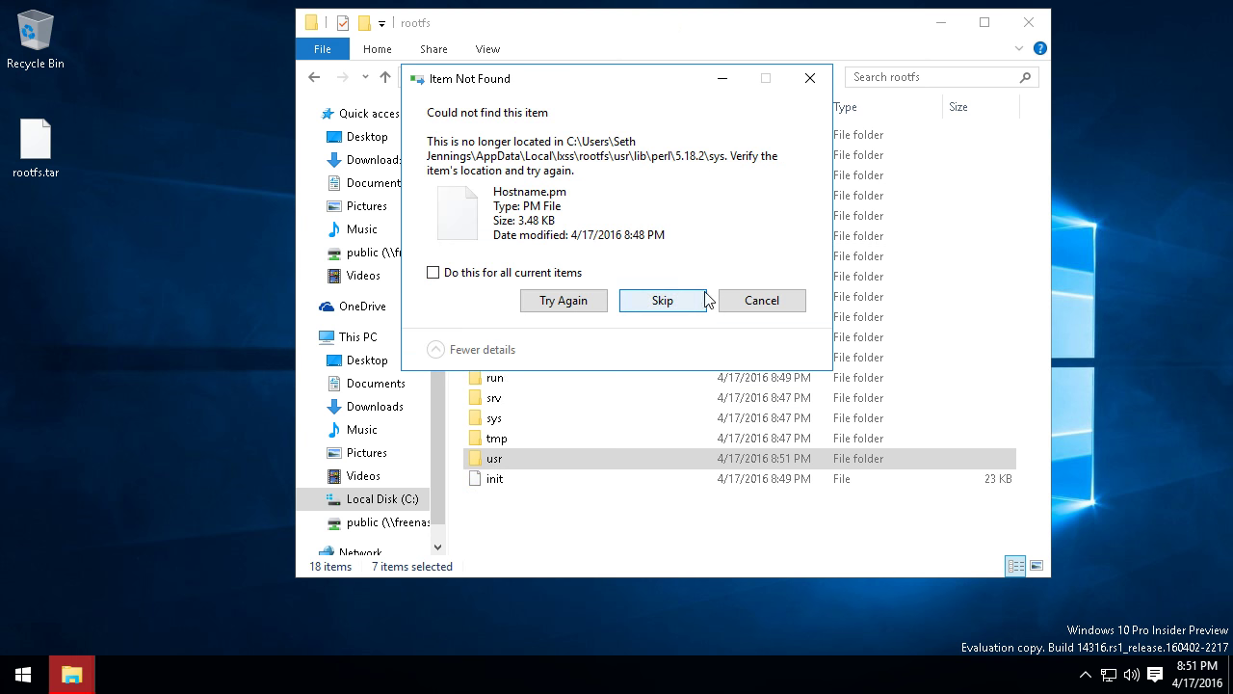
left_click(525, 273)
left_click(663, 300)
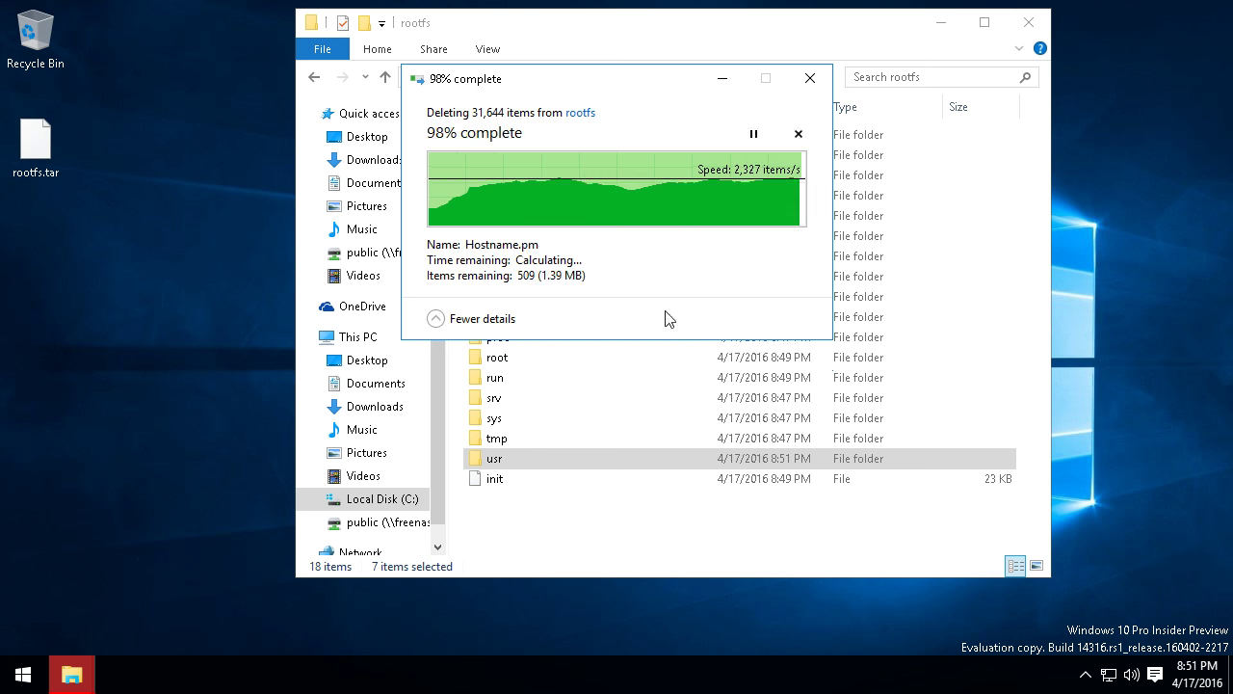
Permanently delete the leftover usr folder from rootfs.
left_click(494, 463)
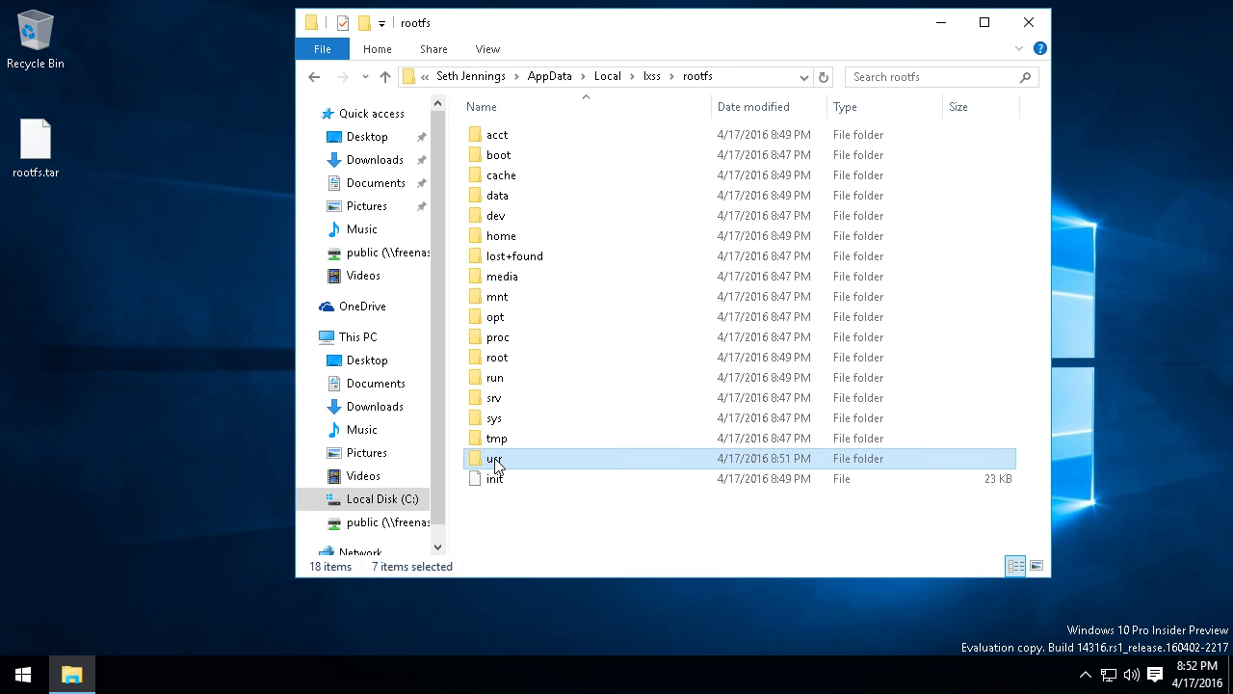
key("shift+Delete")
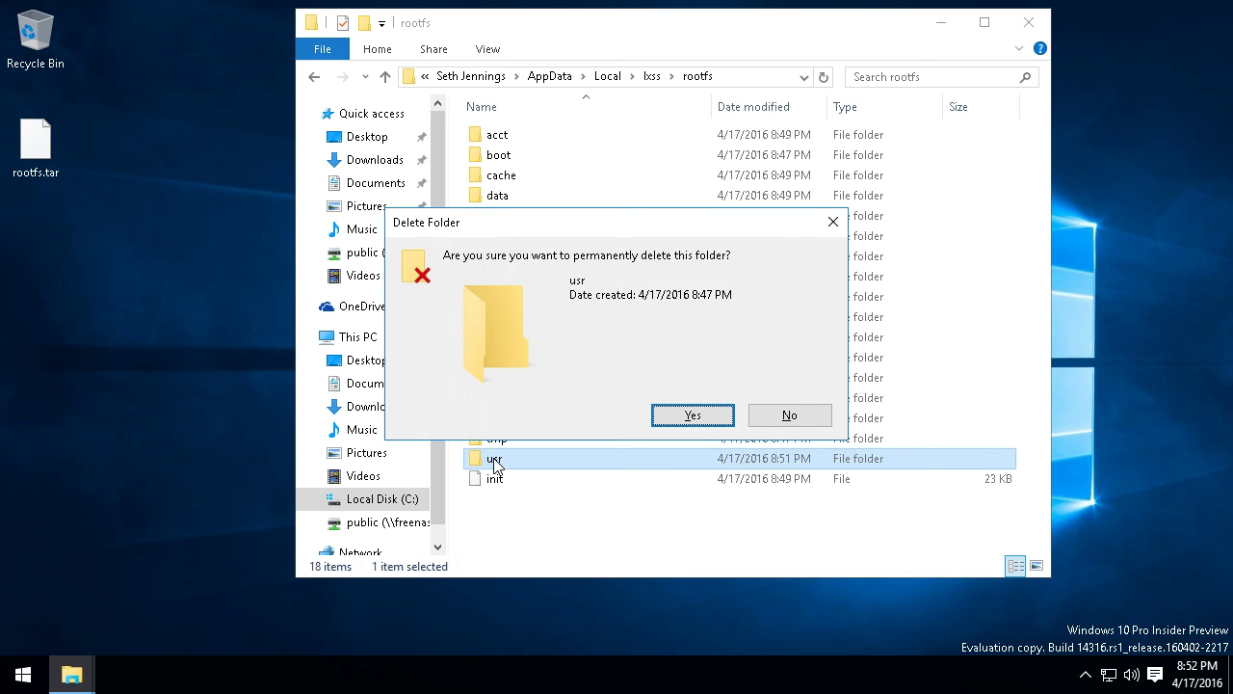
key("Return")
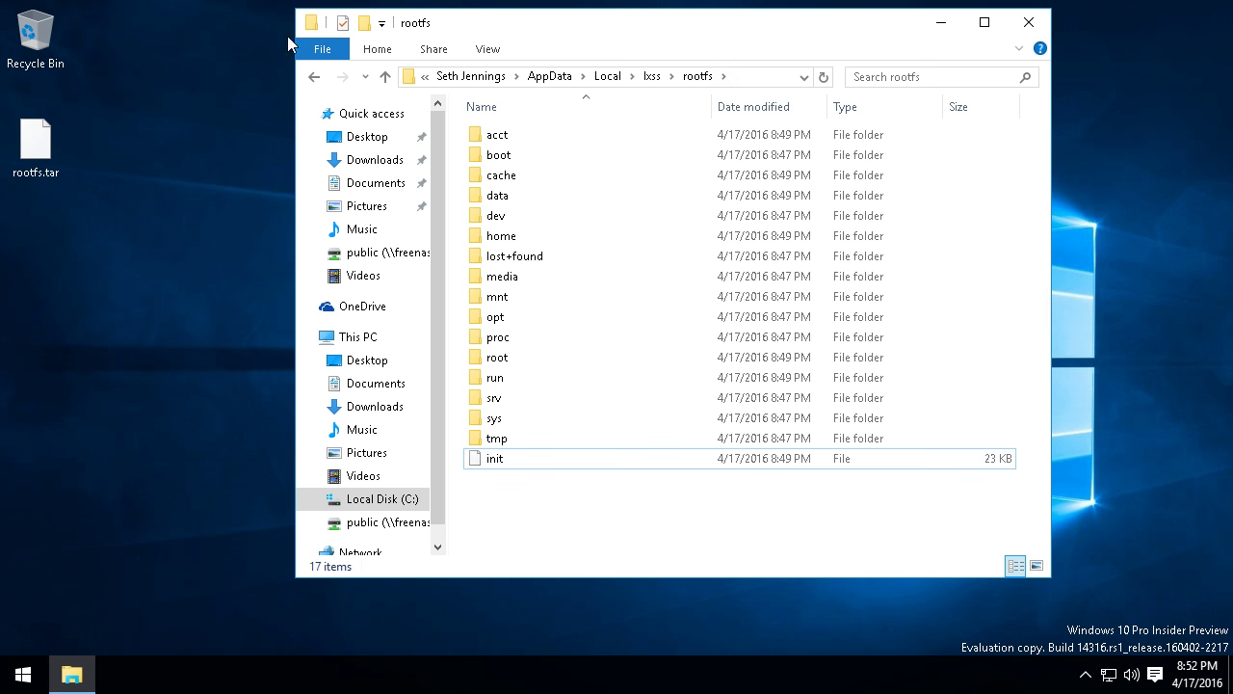
Move the bin, etc, lib, lib64, sbin, usr and var folders from lxss\root into lxss\rootfs.
left_click(385, 76)
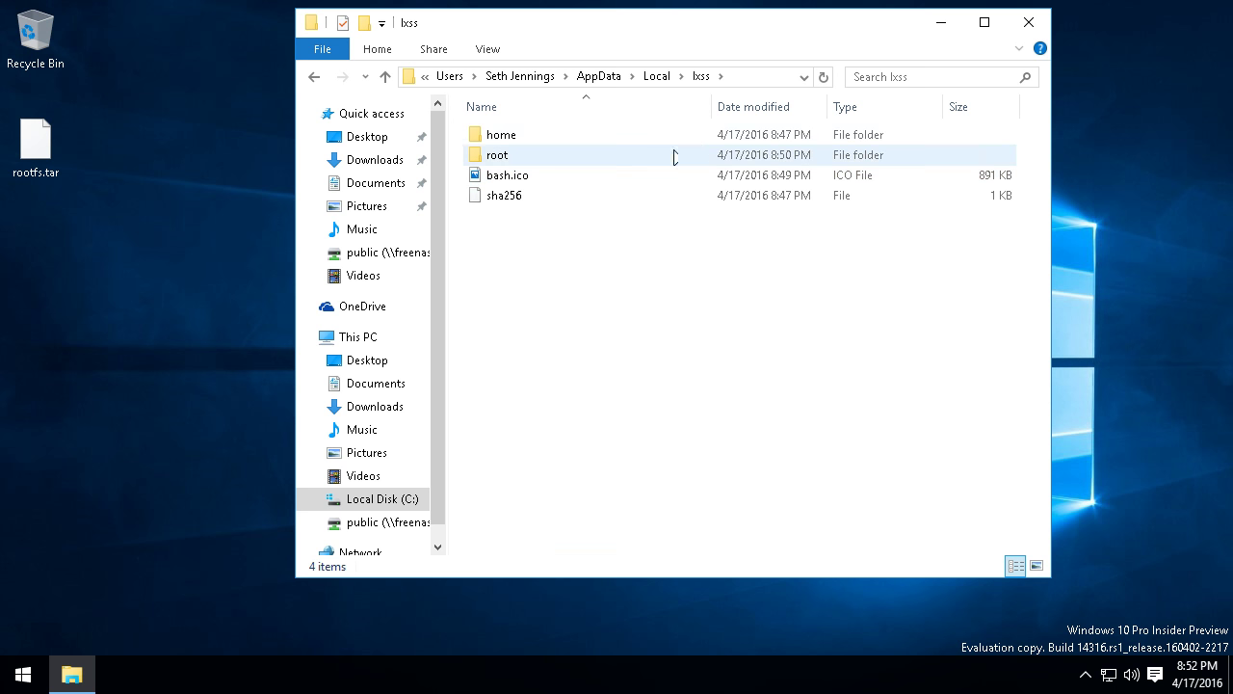
double_click(521, 157)
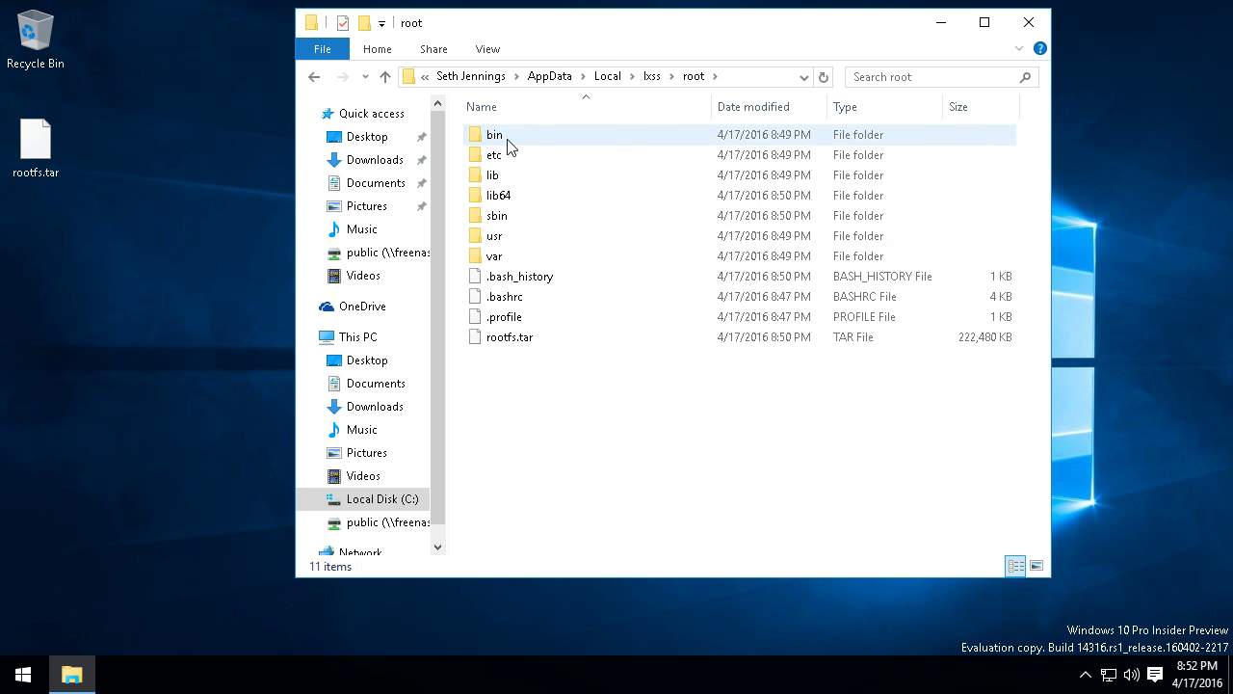
left_click(509, 142)
left_click(504, 256, "shift")
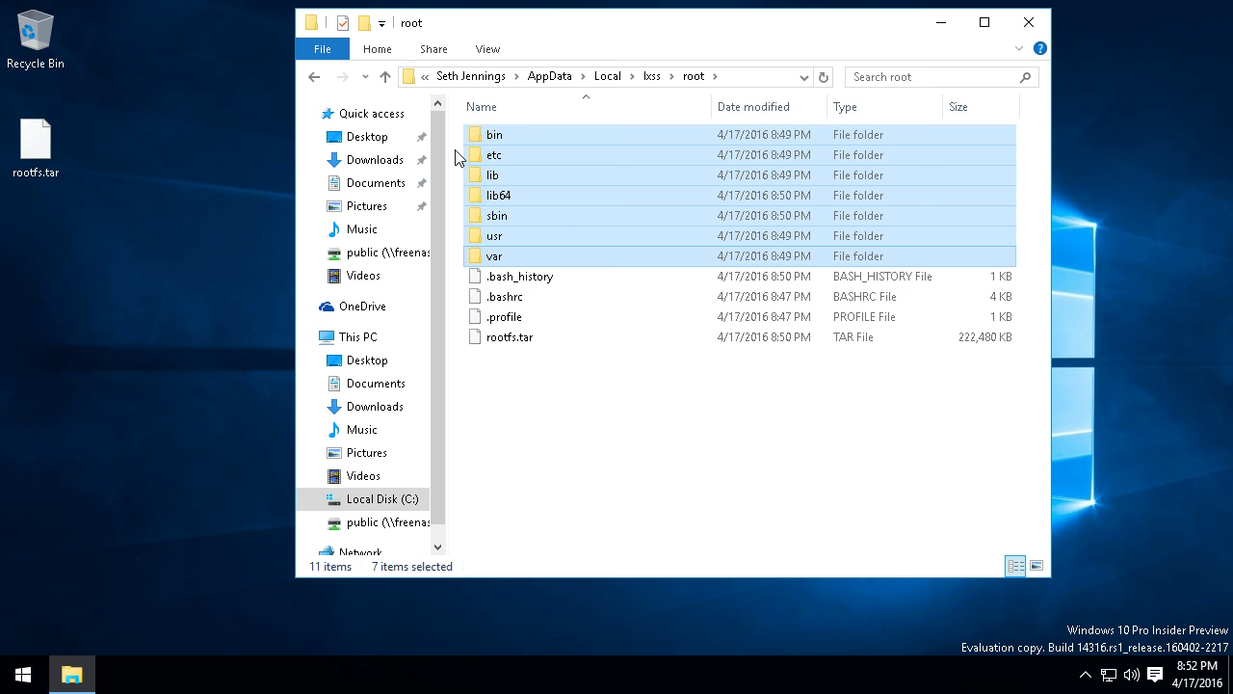
left_click(386, 76)
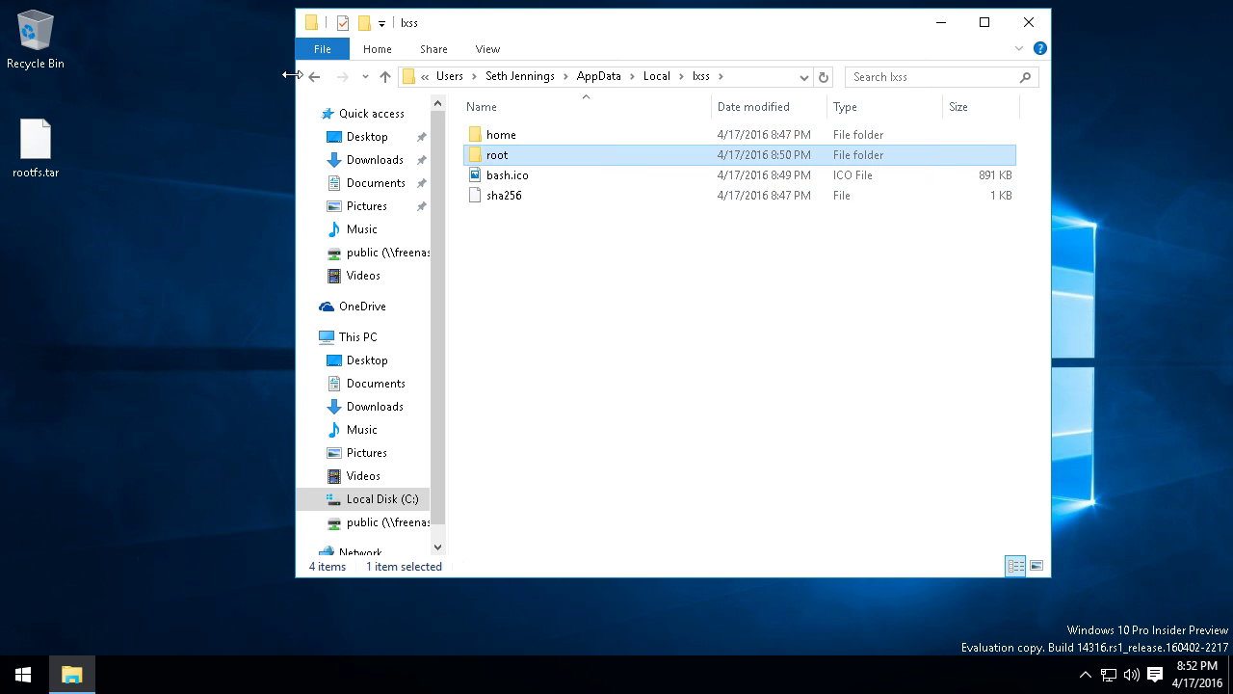
left_click(314, 79)
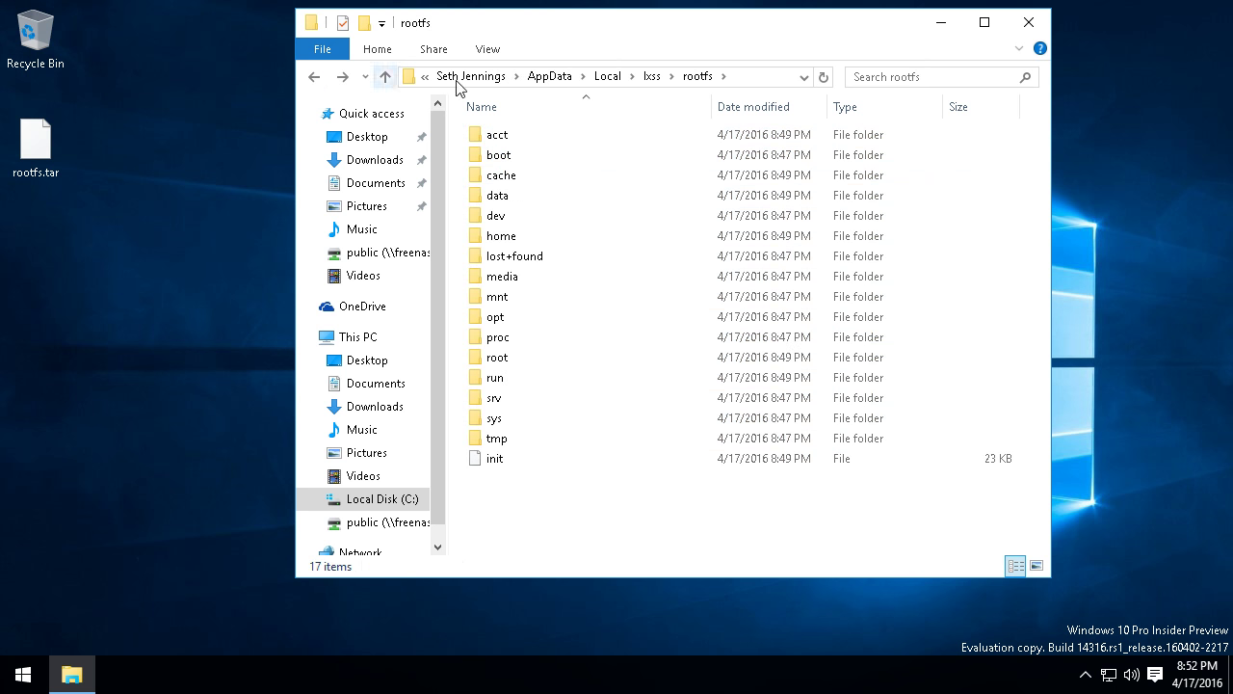
key("ctrl+v")
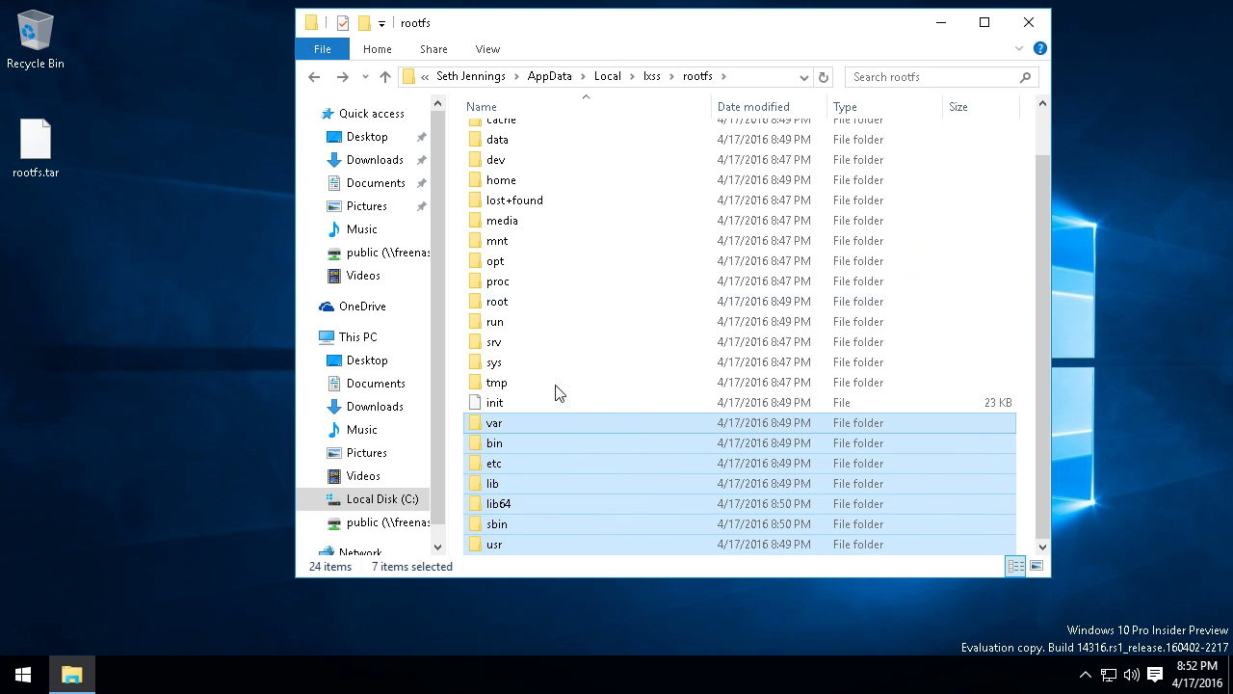
left_click(1033, 504)
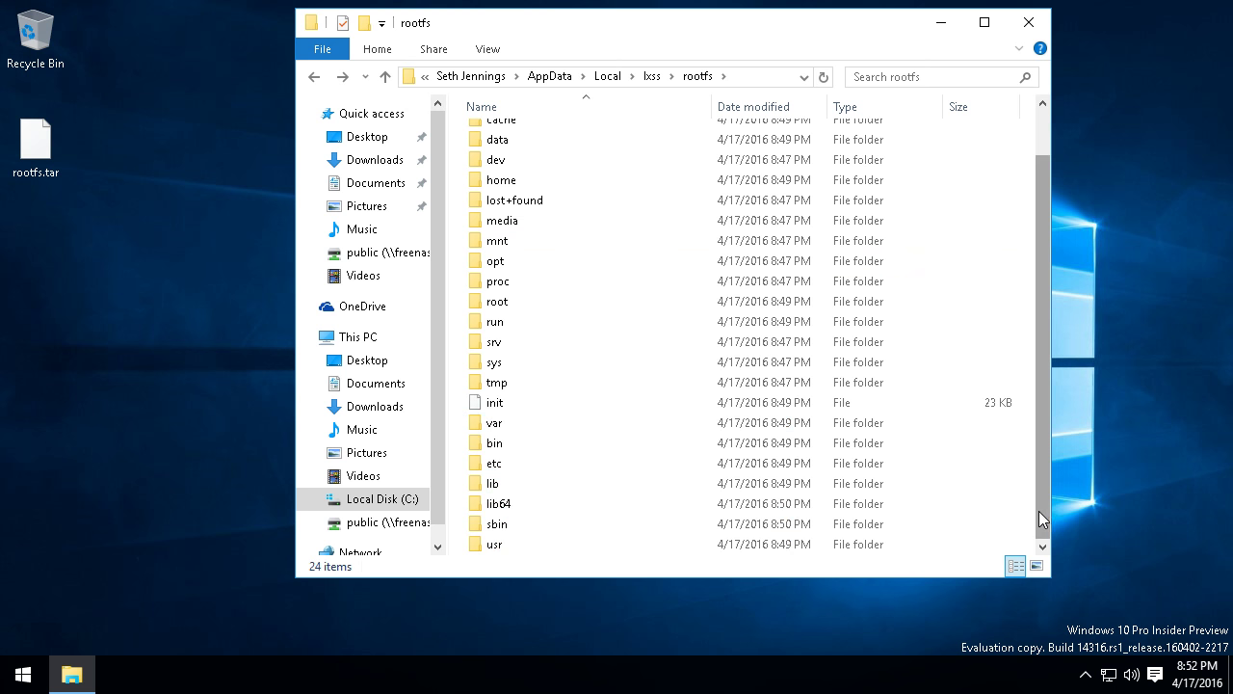
left_click_drag(1043, 501, 1054, 200)
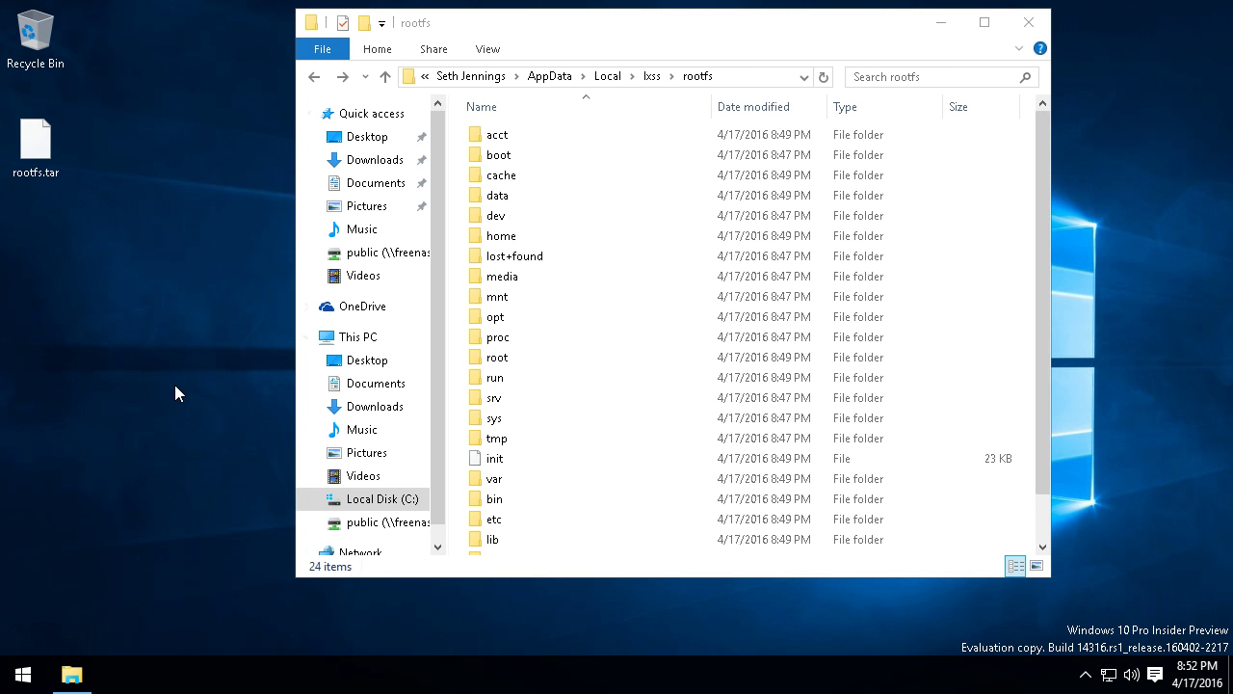
Open a Command Prompt, start bash and change to the home directory.
key("super")
type("cmd")
key("Return")
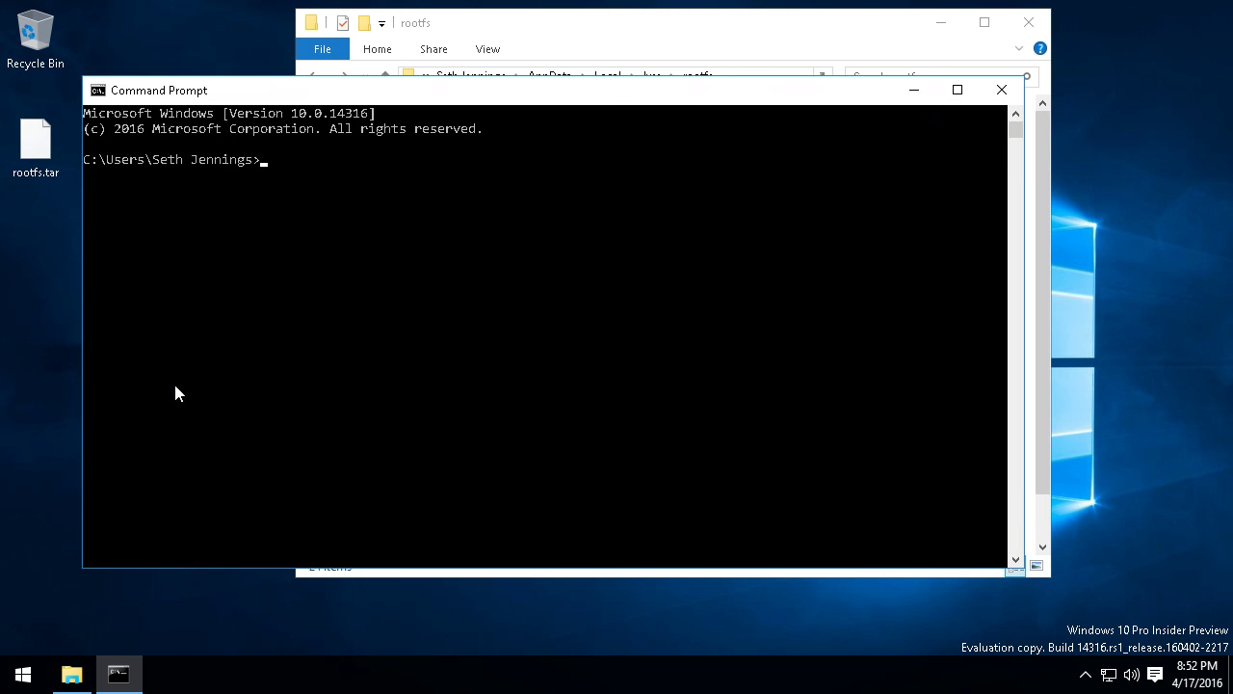
type("bash")
key("Return")
type("cd")
key("Return")
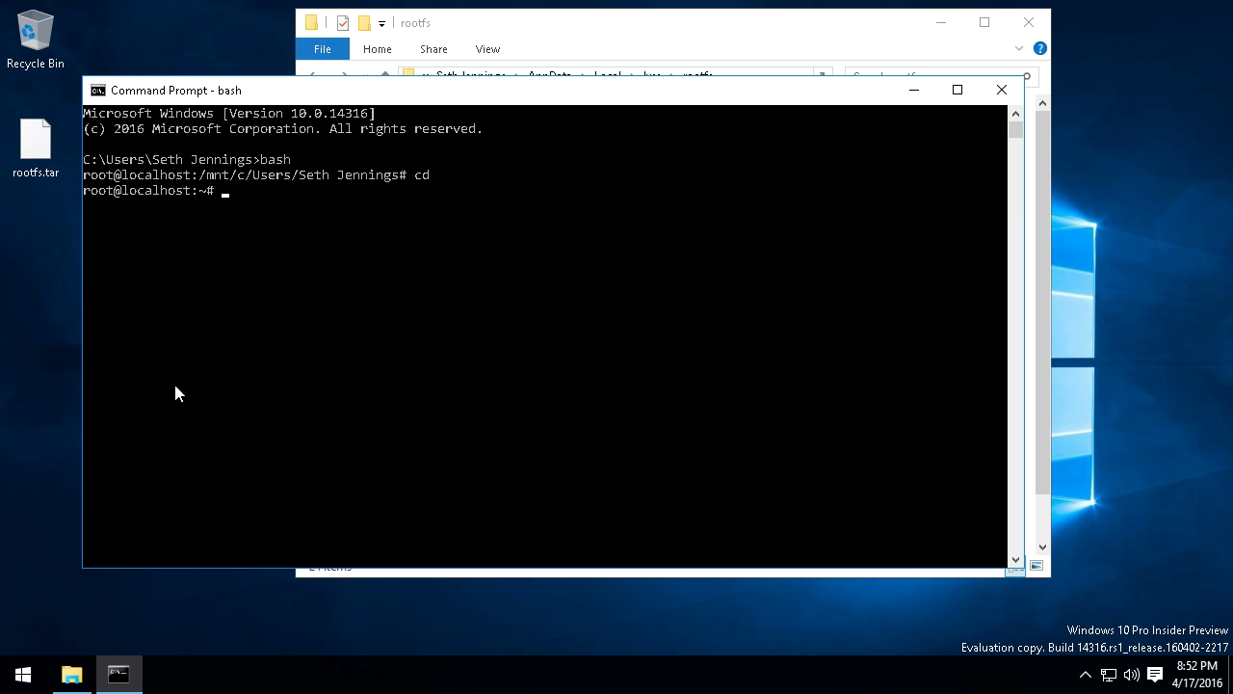
Print the contents of /etc/fedora-release and run dnf without arguments to list its commands.
type("cat /etc/fe")
key("Tab")
key("Return")
type("d")
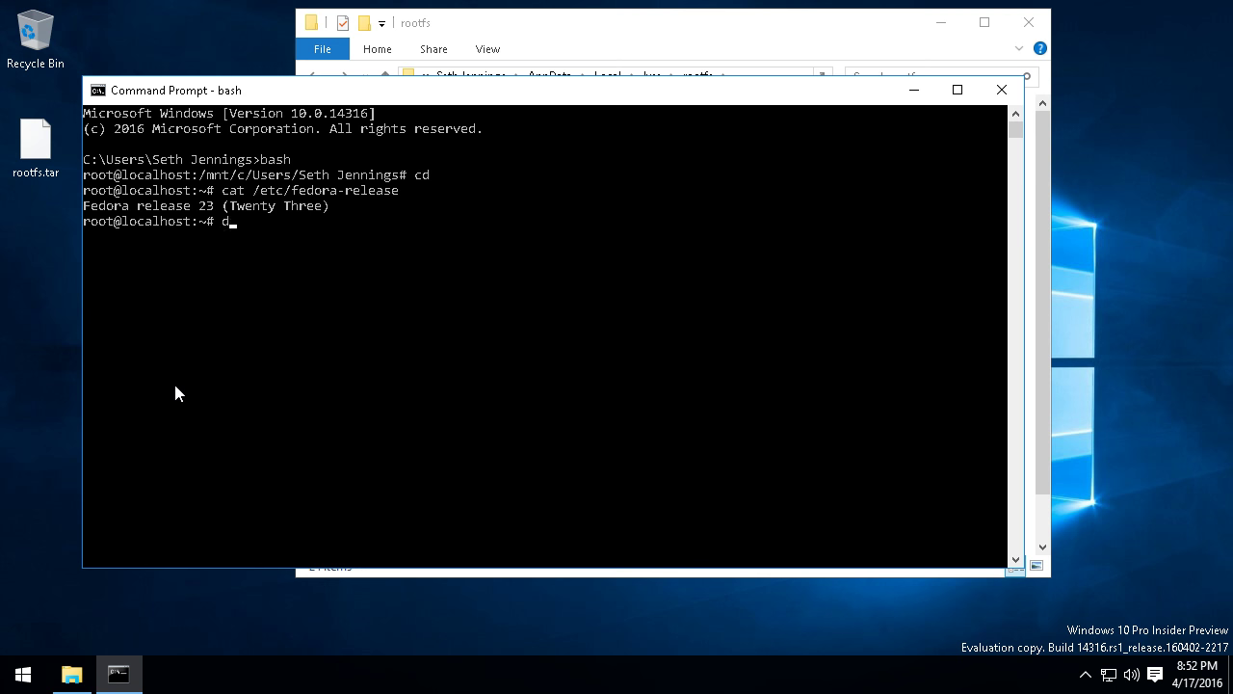
type("nf")
key("Return")
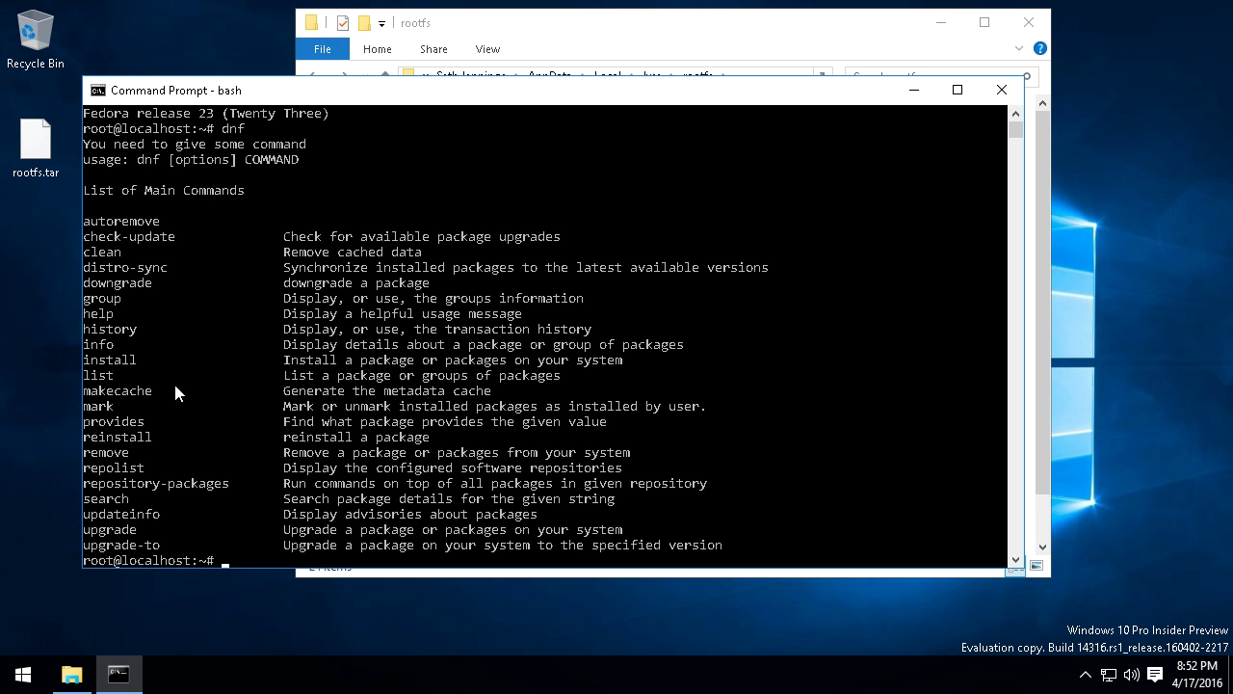
Try to install wget with "dnf install wget -y" and abort the command.
type("dnf install wget -y")
key("Return")
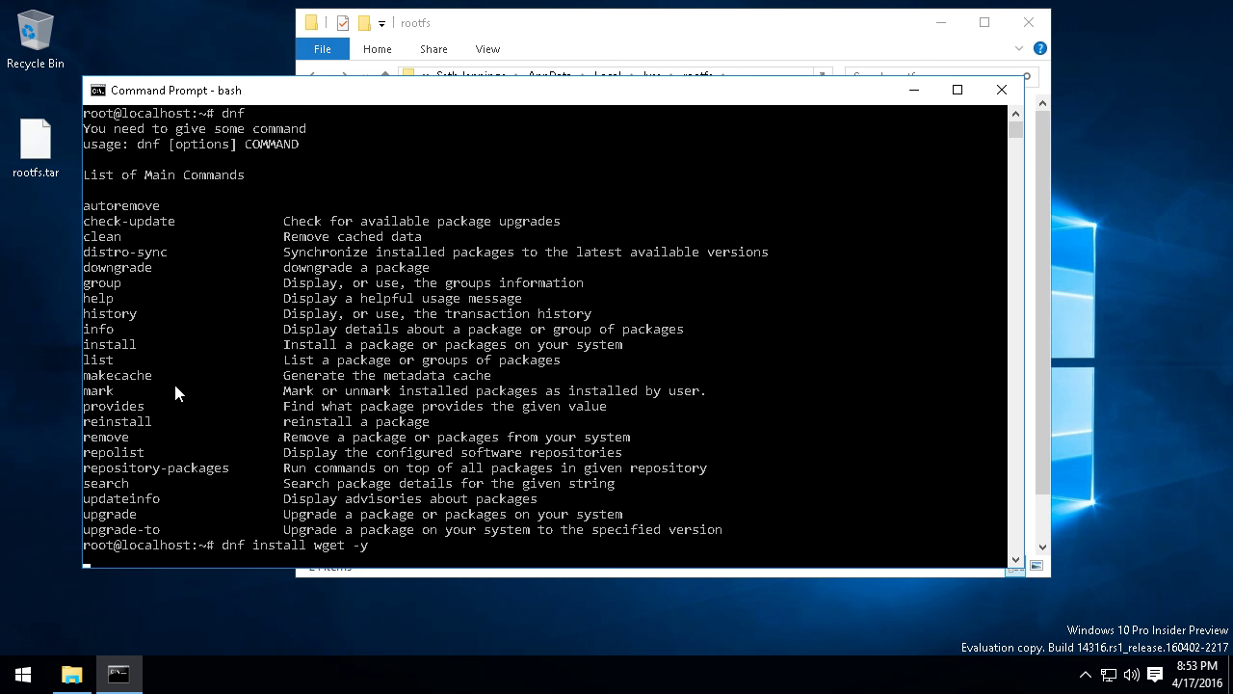
key("ctrl+c")
Open /etc/resolv.conf in vi and delete the NetworkManager comment line.
type("vi /etc")
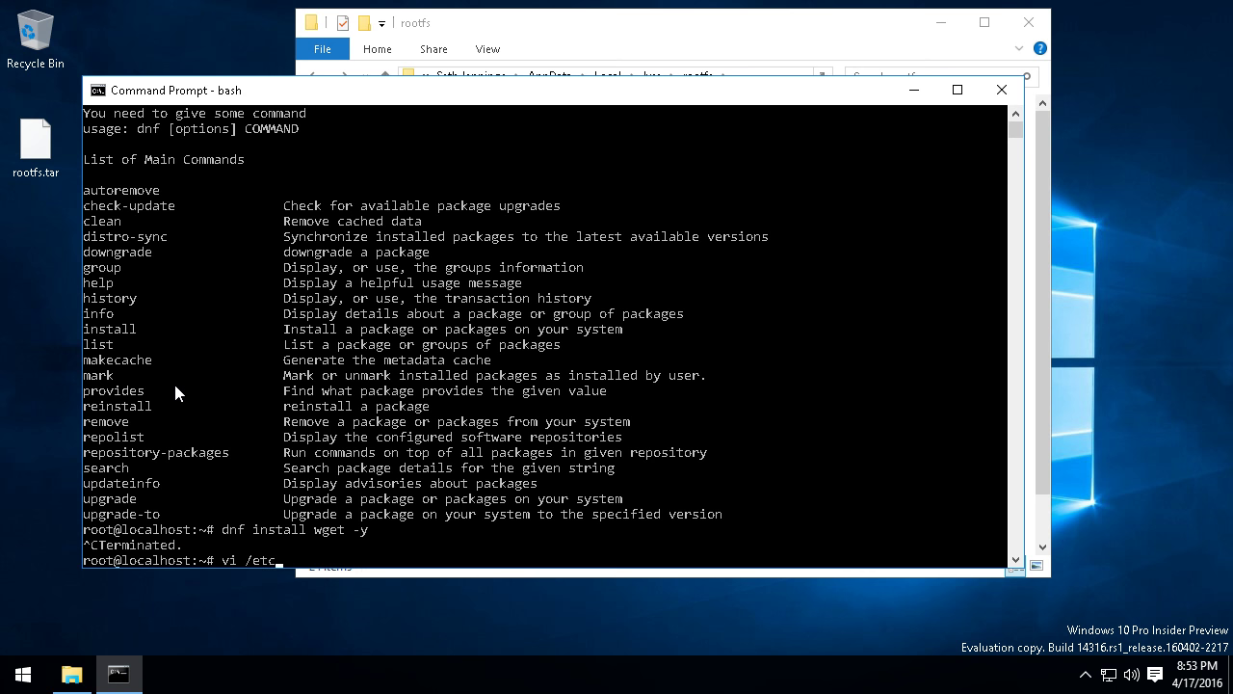
type("/resolv.conf")
key("Return")
key("j")
key("k")
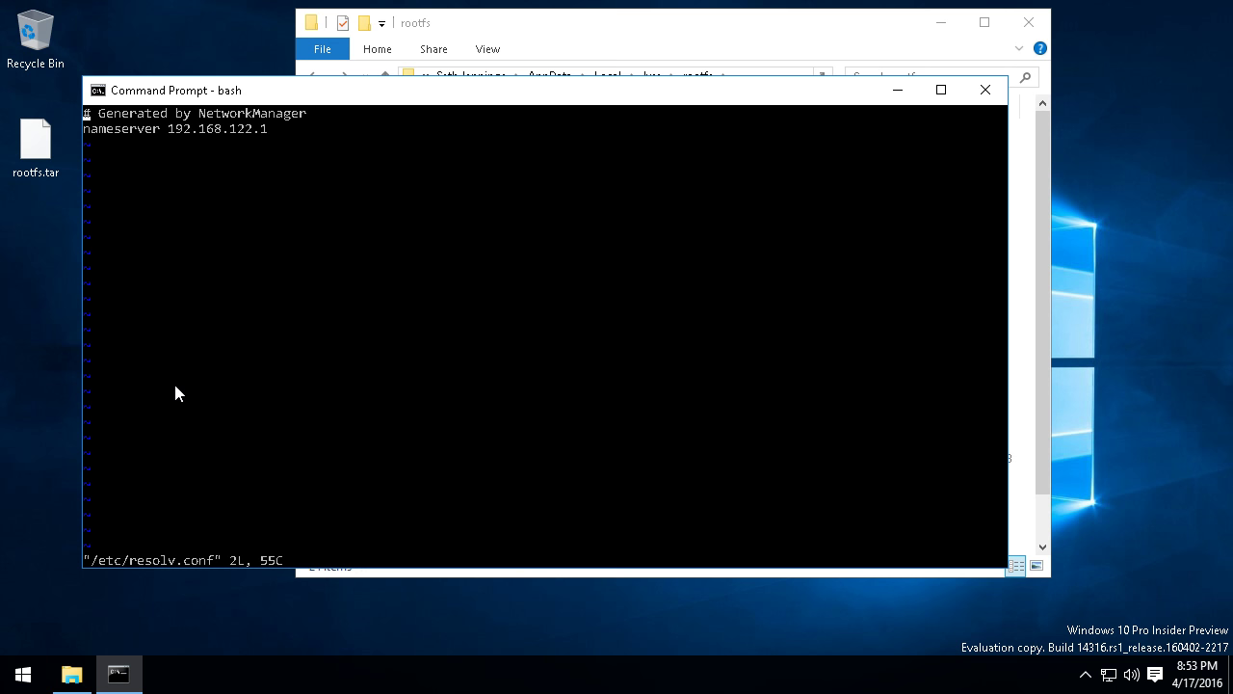
key("d")
key("d")
Set the nameserver address to 8.8.8.8, then save the file and quit vi.
key("l")
key("l")
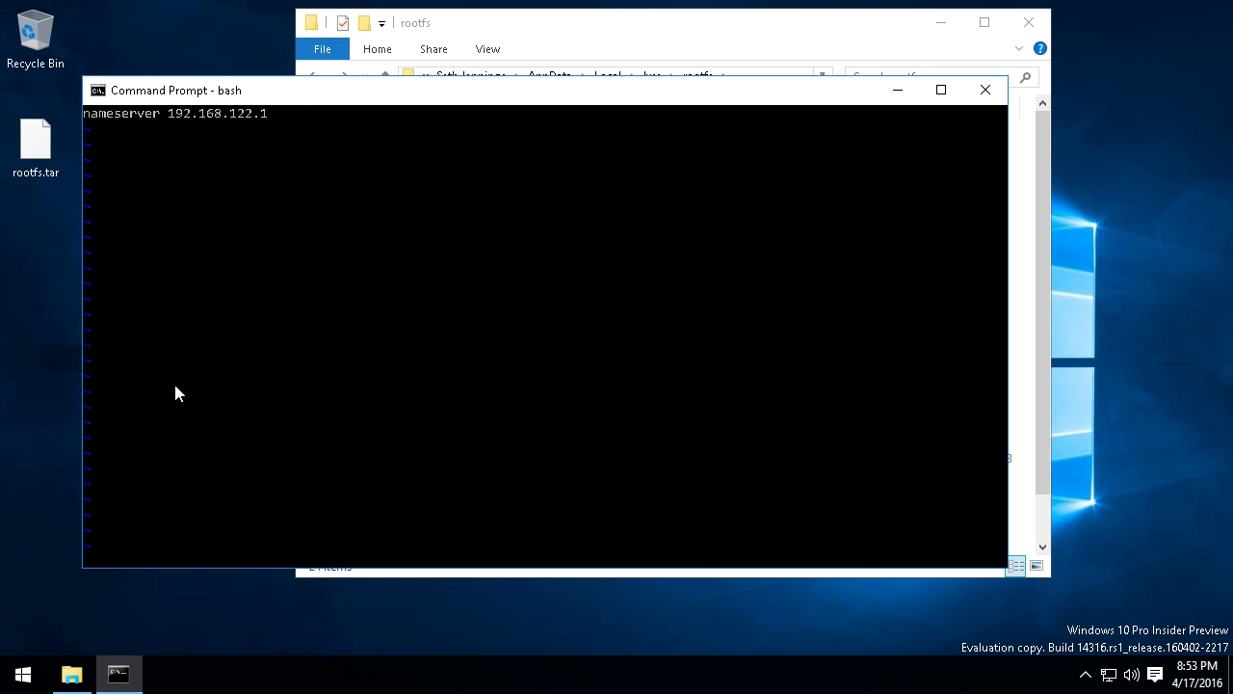
type("Da")
type("8.8.8.8")
key("Escape")
type(":wq")
key("Return")
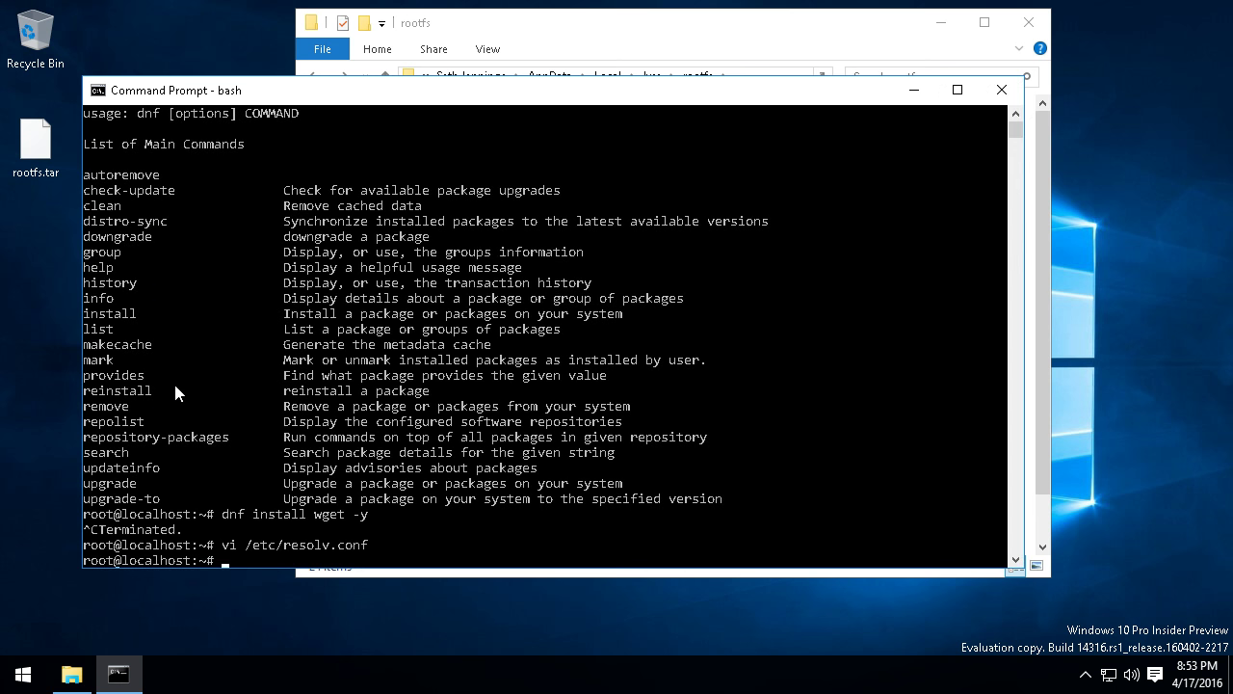
Run "dnf install wget -y" again from the command history.
key("Up")
key("Up")
key("Return")
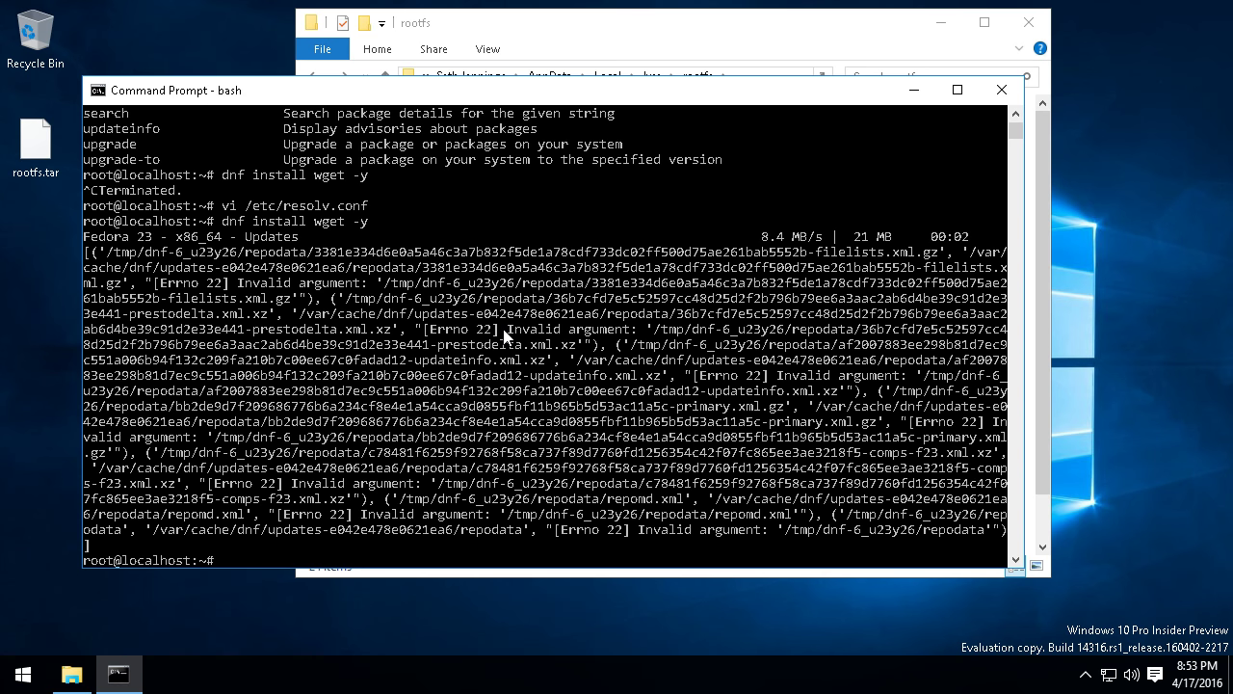
Highlight the "Invalid argument" text in the dnf error output to examine it.
left_click_drag(504, 332, 629, 333)
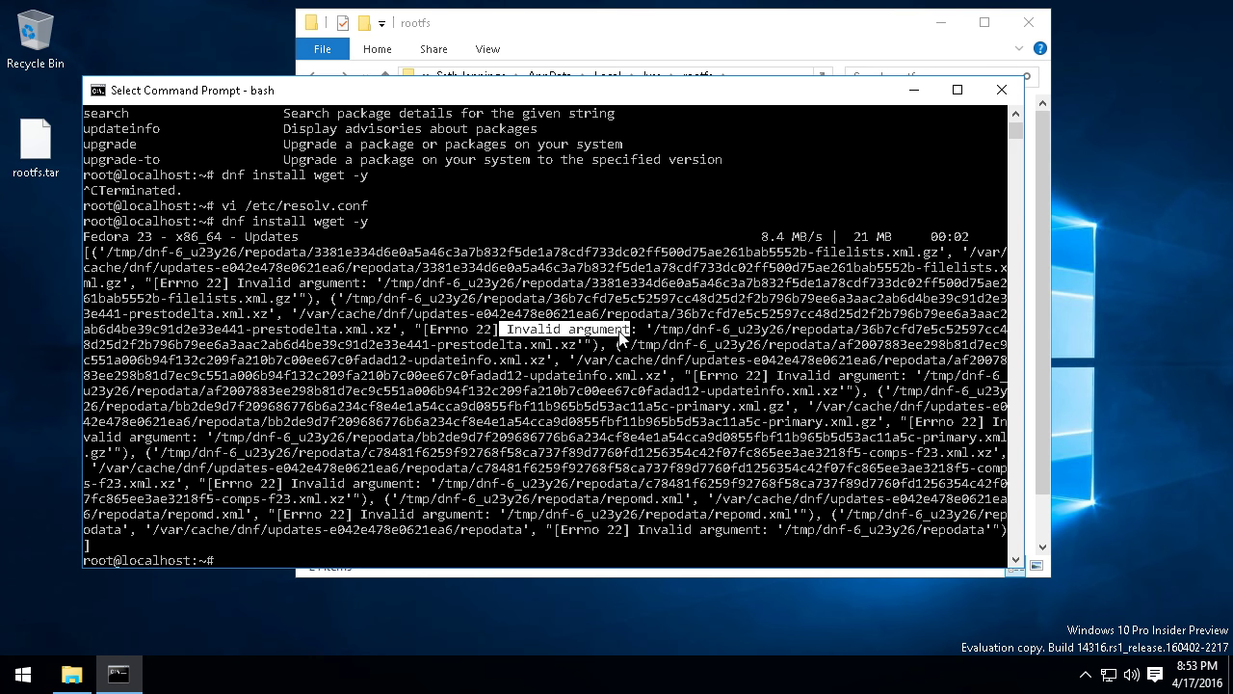
left_click(514, 331)
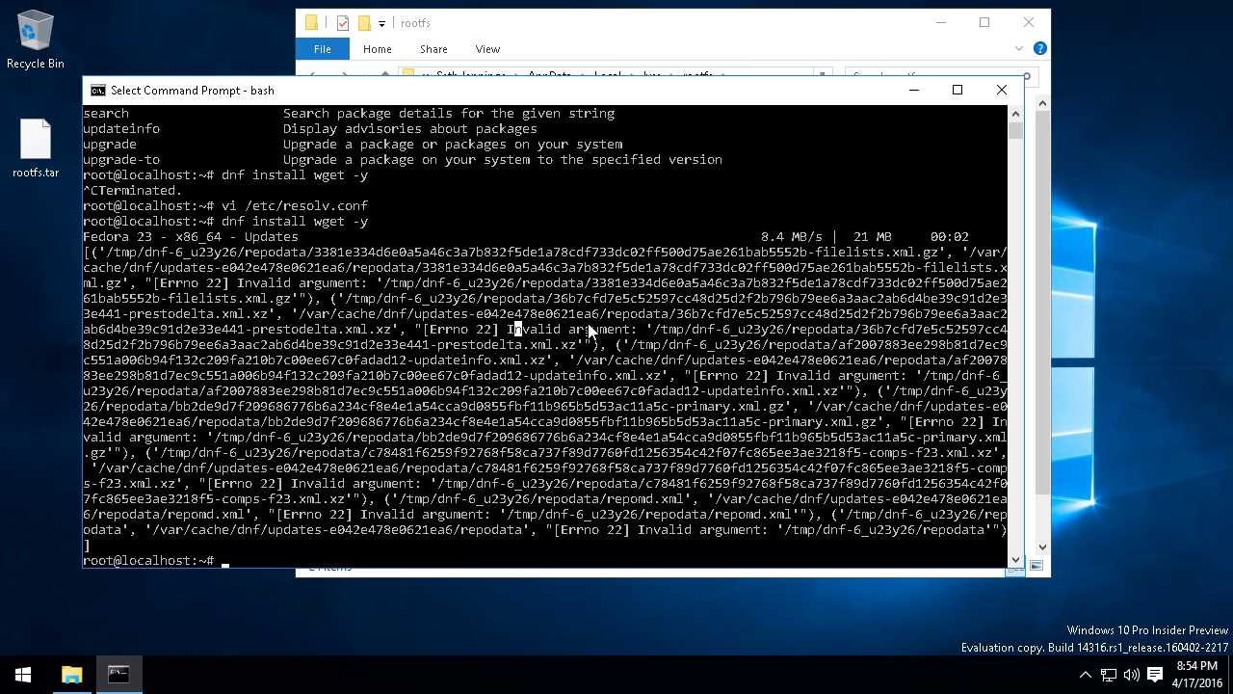
left_click_drag(513, 333, 628, 331)
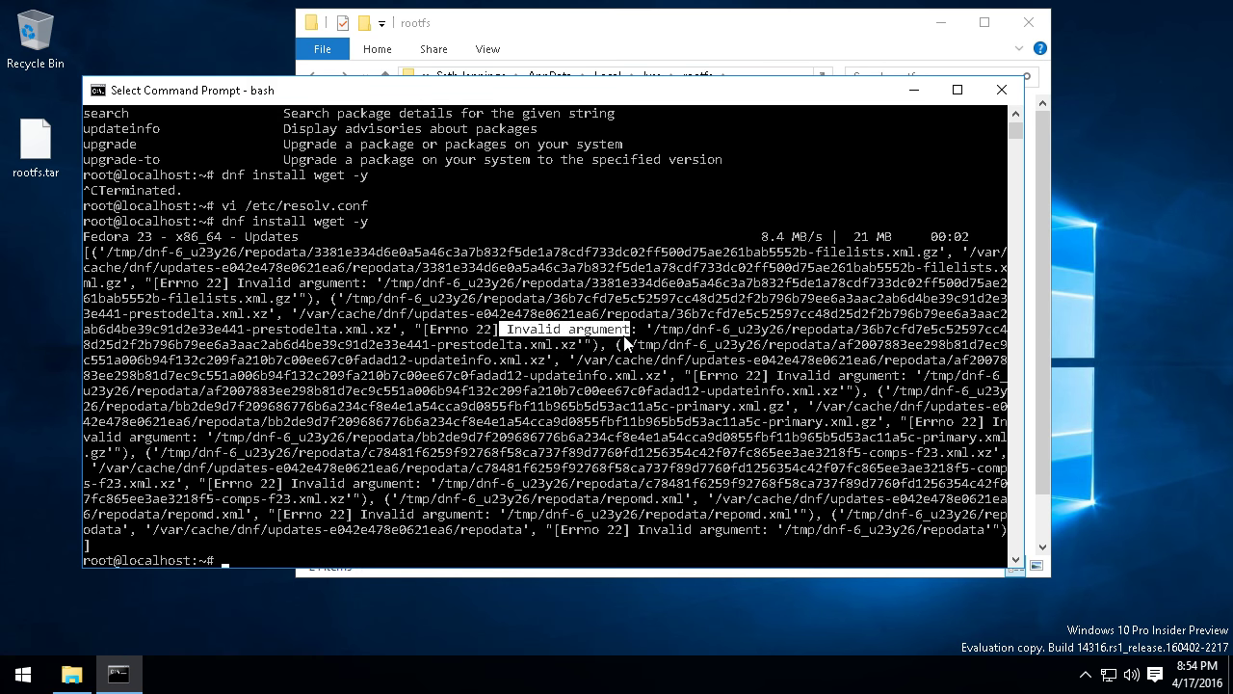
left_click(625, 375)
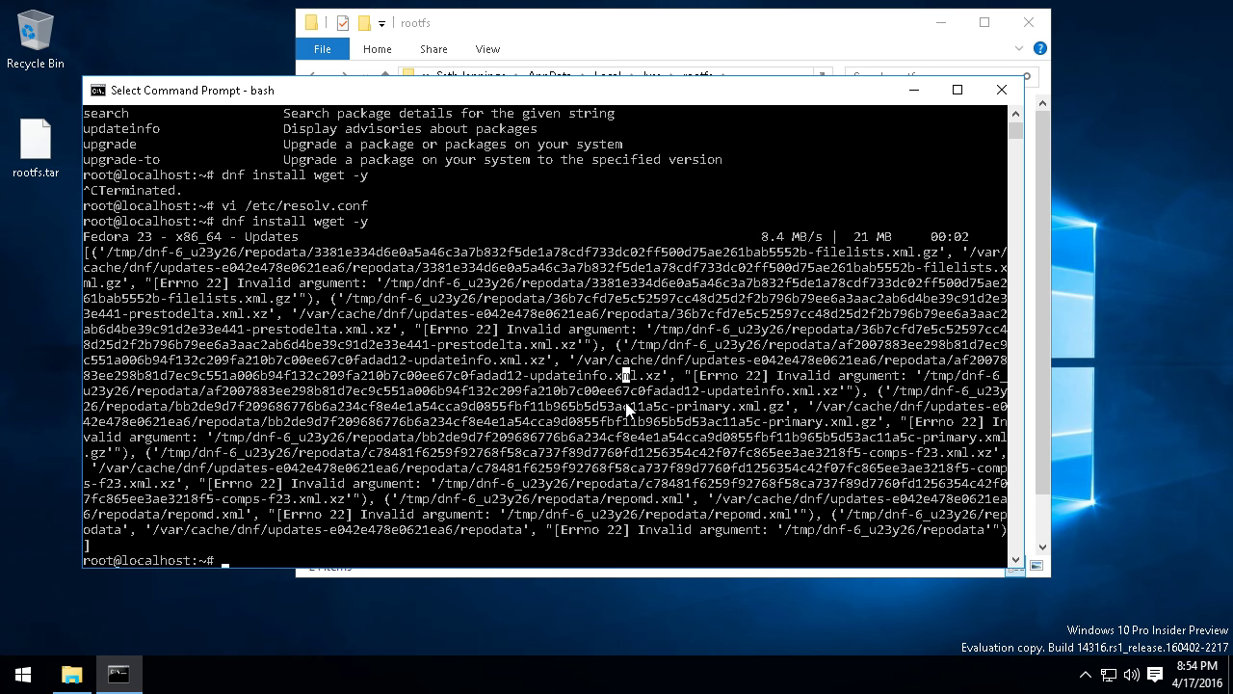
left_click(626, 405)
type("vi")
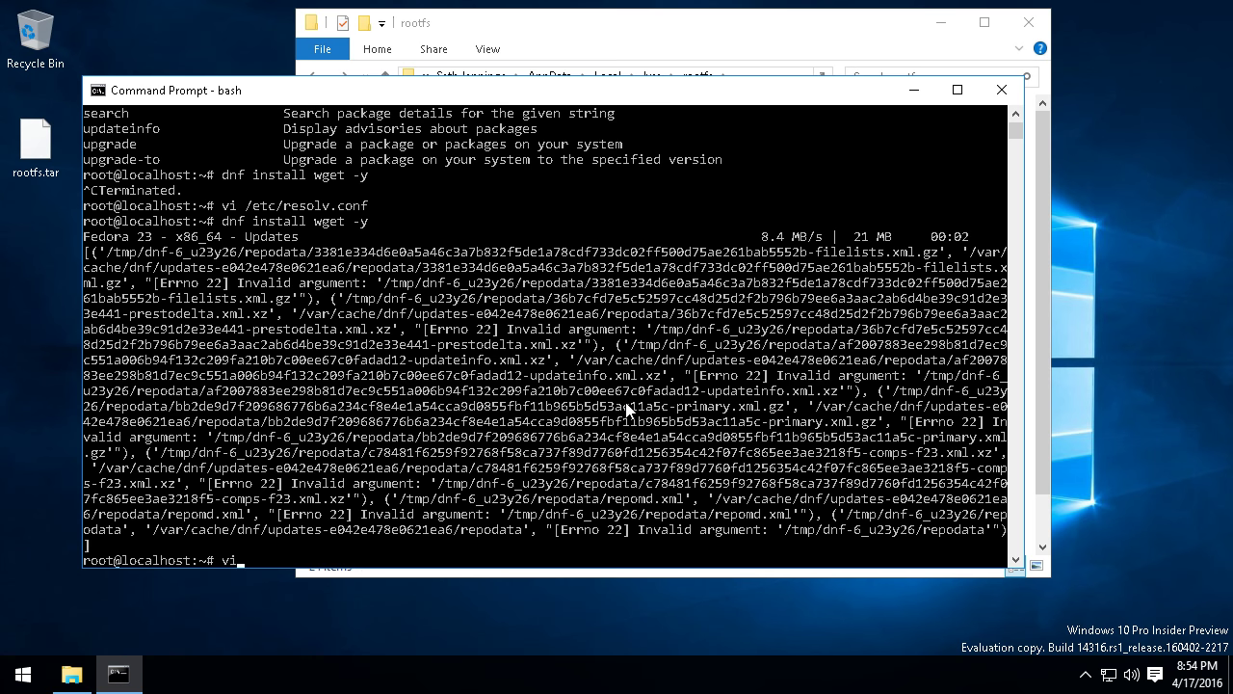
key("BackSpace")
key("BackSpace")
key("Escape")
Enter a vi command at the bash prompt with a file path under /usr/lib64/python3.4/.
type("vi")
left_click(348, 454)
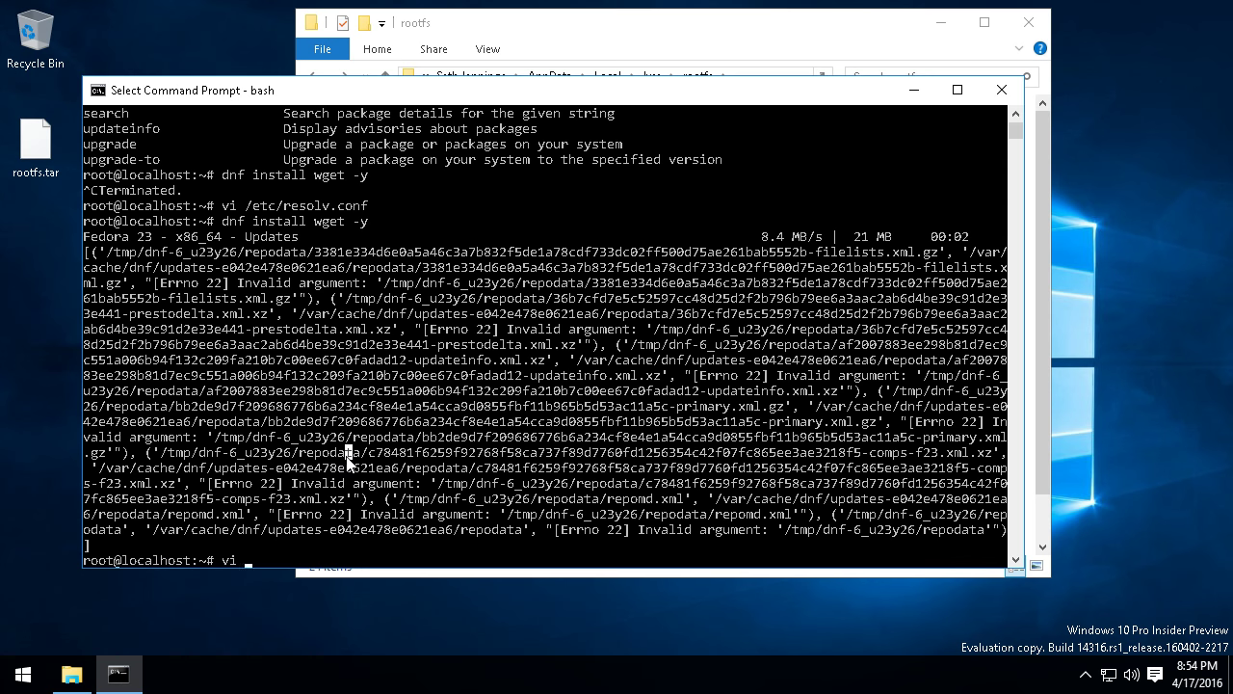
key("Escape")
type("/usr")
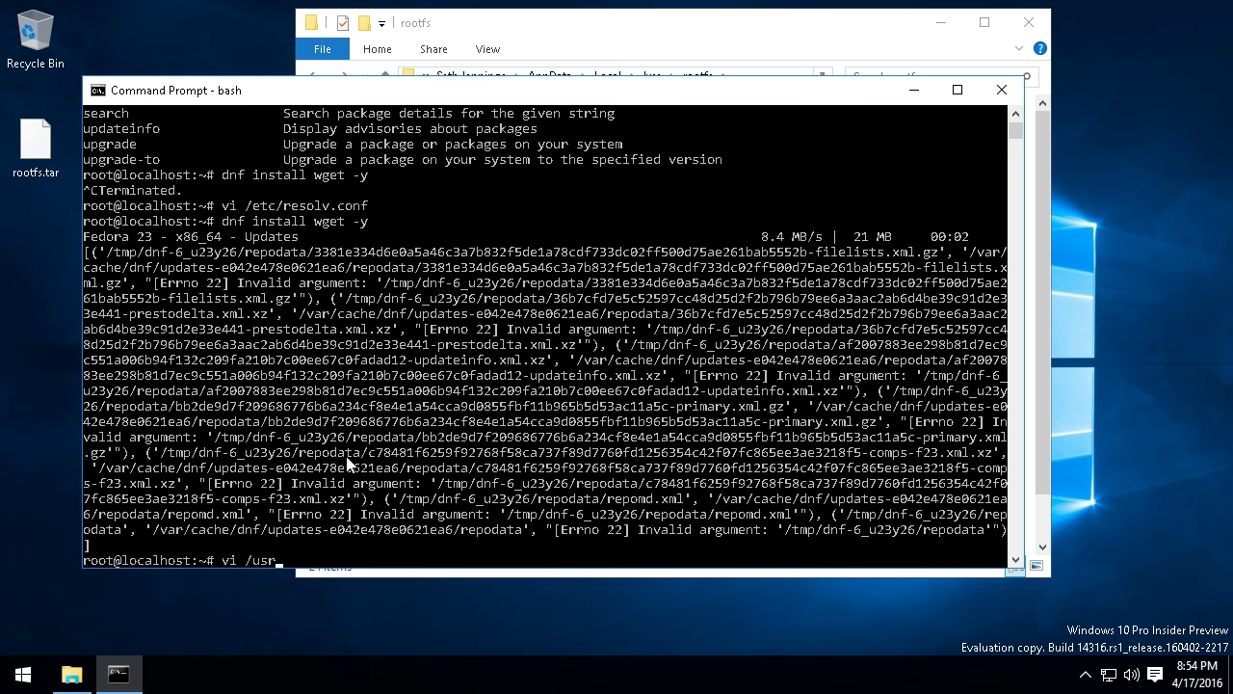
type("/lib/python3.4/site-packages/")
key("BackSpace")
key("BackSpace")
key("BackSpace")
key("BackSpace")
key("BackSpace")
key("BackSpace")
key("BackSpace")
key("BackSpace")
key("BackSpace")
key("BackSpace")
key("BackSpace")
key("BackSpace")
key("BackSpace")
key("BackSpace")
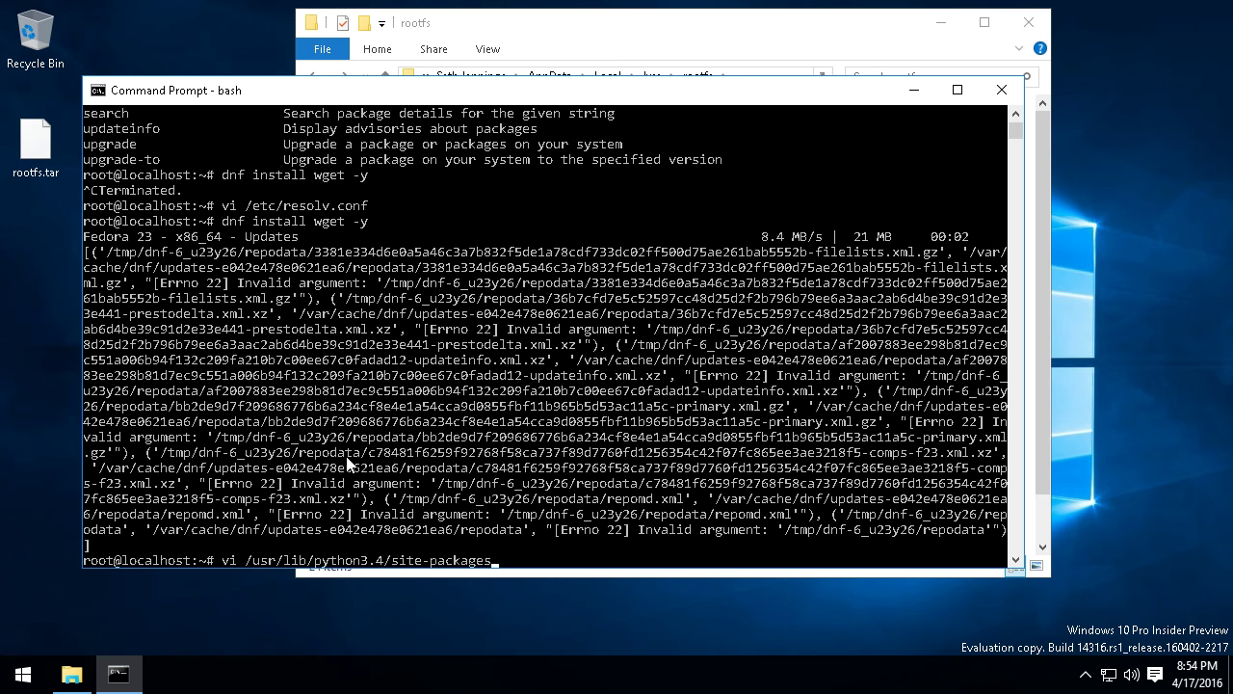
key("BackSpace")
key("BackSpace")
key("BackSpace")
key("BackSpace")
key("BackSpace")
key("BackSpace")
key("BackSpace")
key("BackSpace")
key("BackSpace")
key("BackSpace")
key("BackSpace")
key("BackSpace")
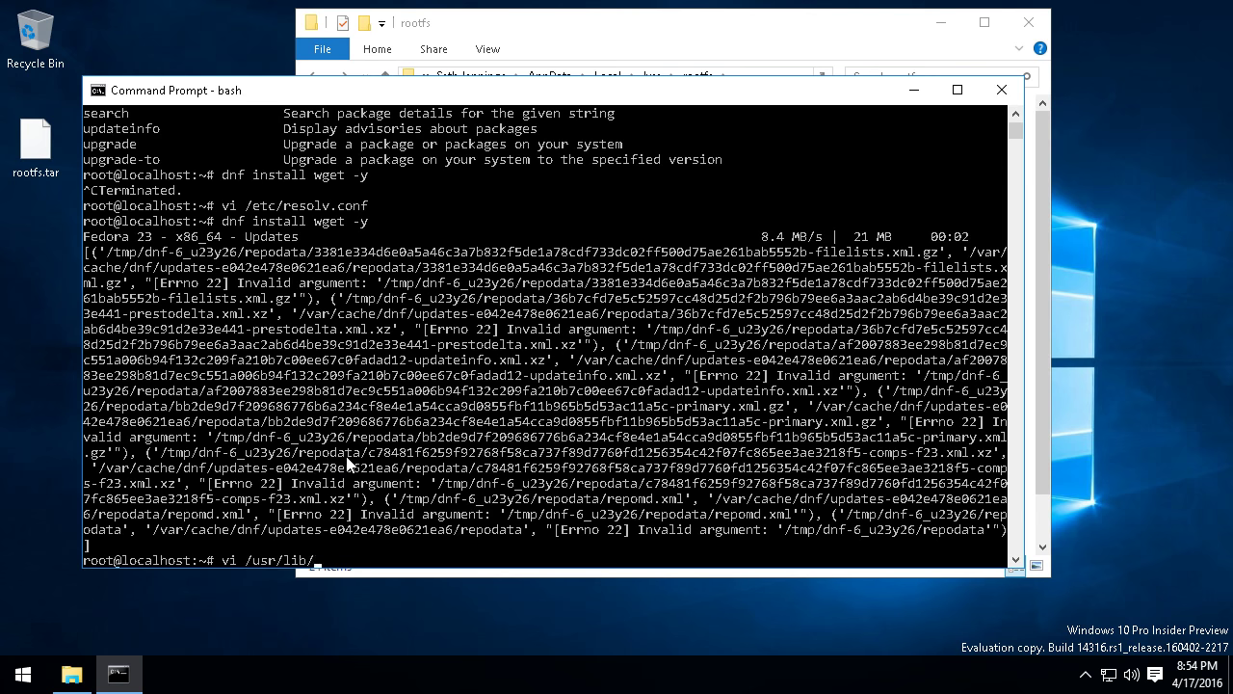
type("b64/python3.4/")
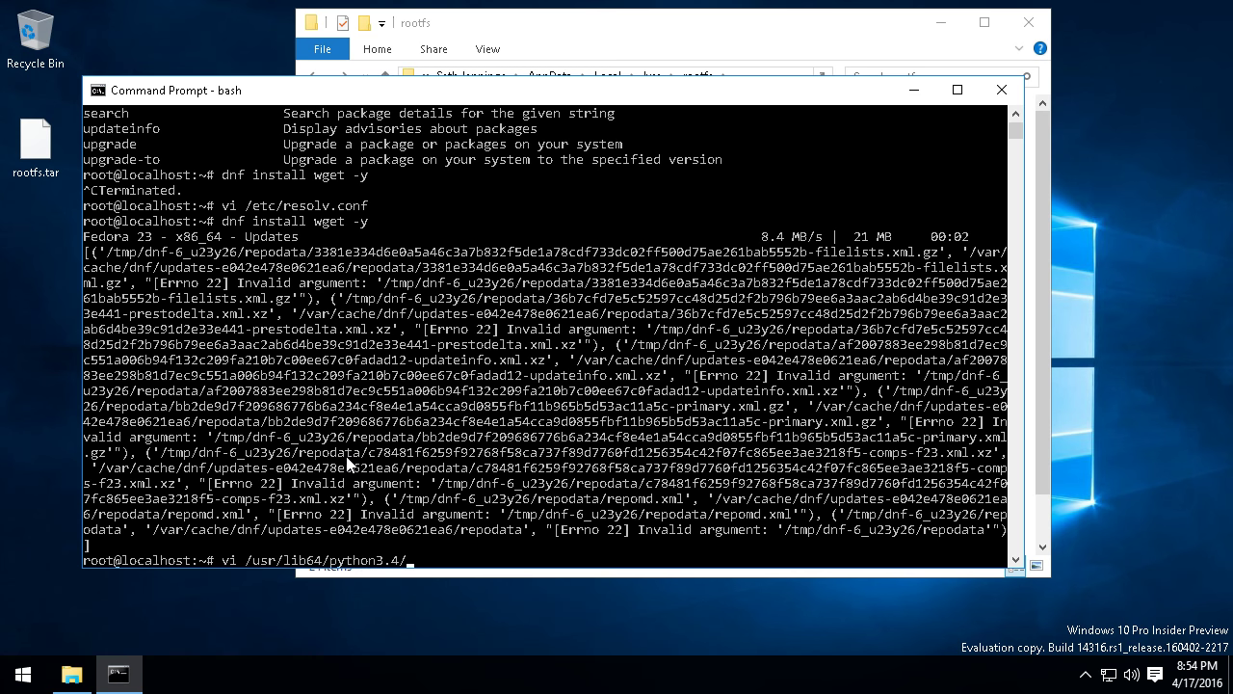